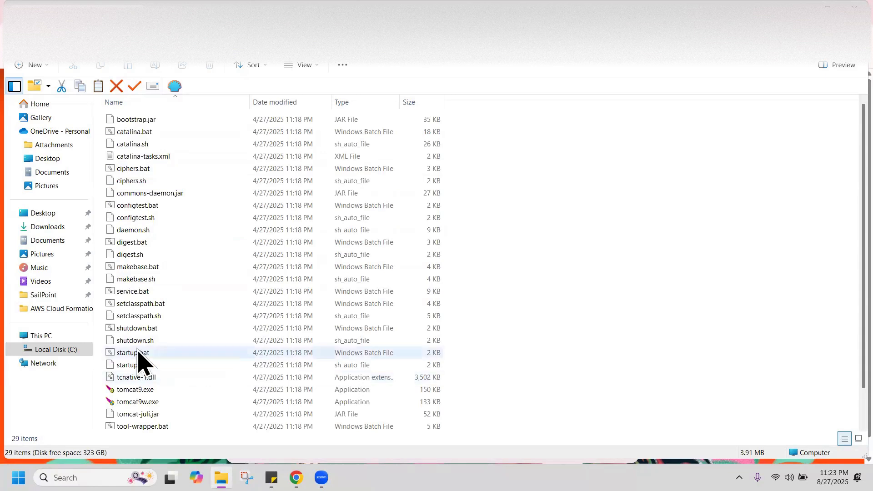
Run startup.bat from the Tomcat bin folder to start the Tomcat server
left_click(138, 353)
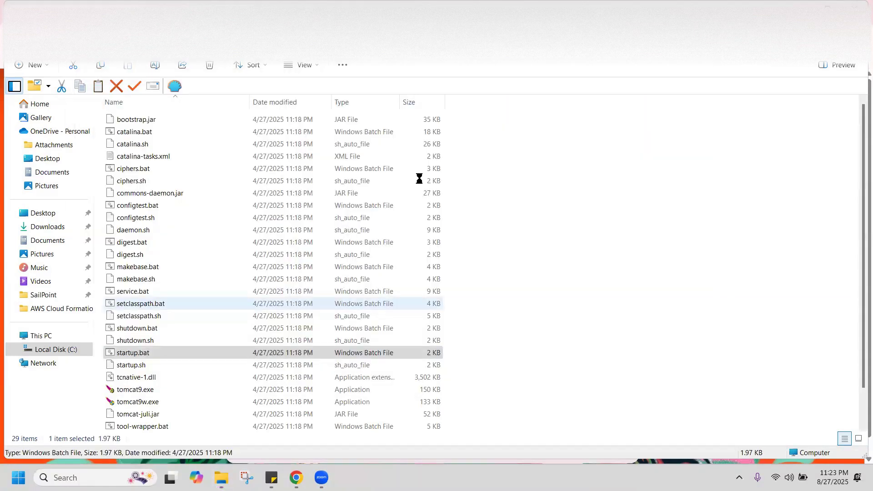
key("Return")
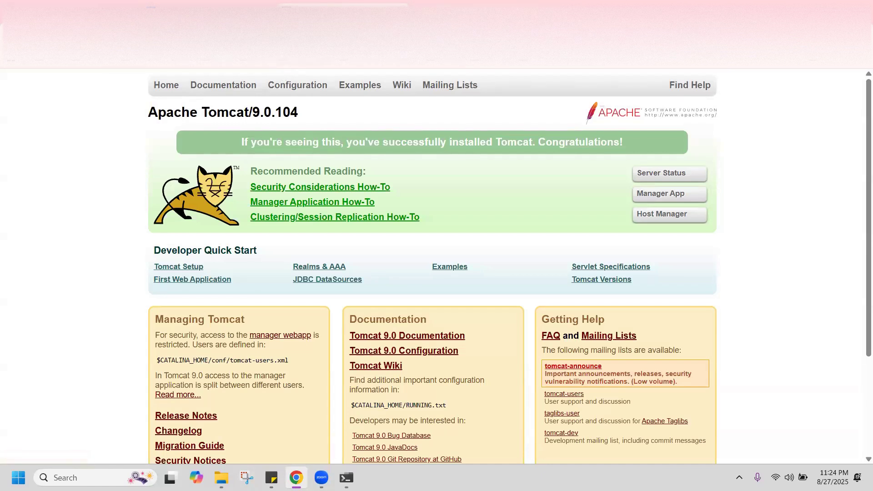
Go to the IdentityIQ address at localhost:8080/identityiq
left_click(282, 34)
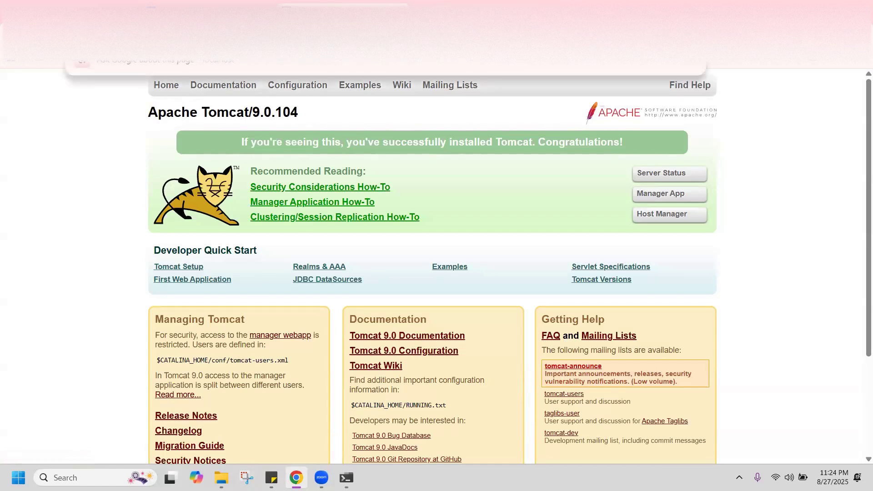
type("0")
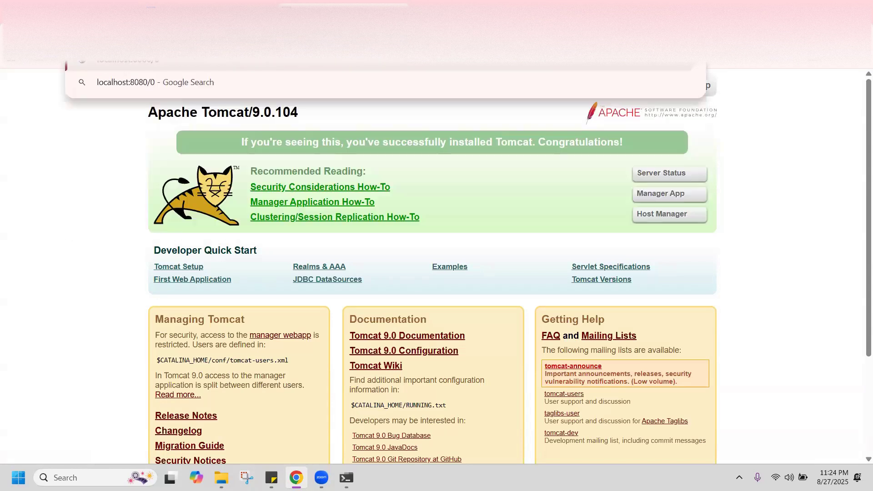
key("BackSpace")
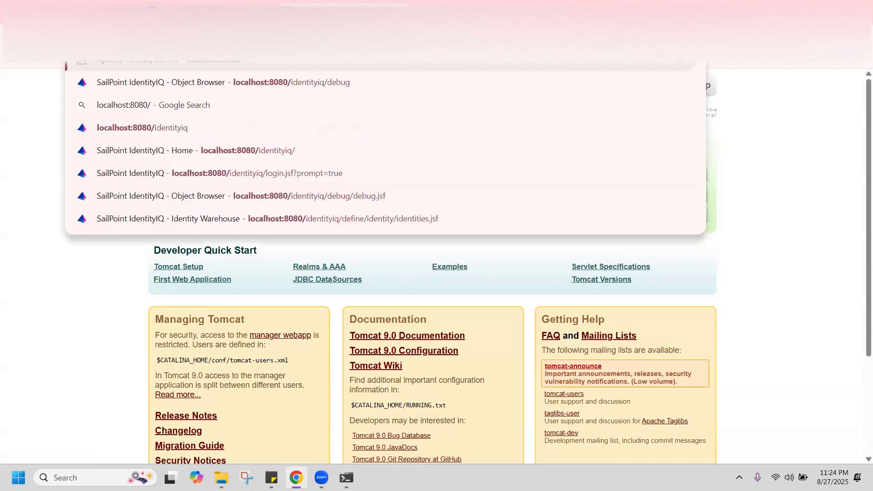
key("Down")
key("BackSpace")
key("BackSpace")
key("BackSpace")
key("BackSpace")
key("BackSpace")
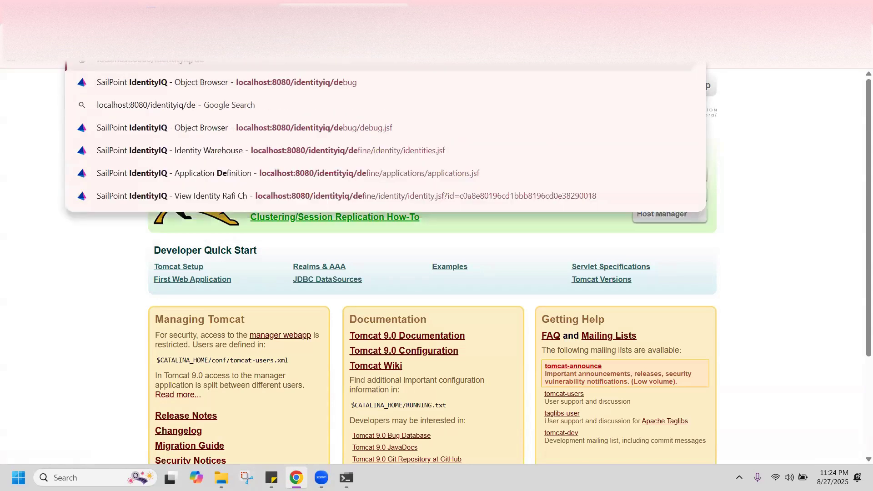
key("Return")
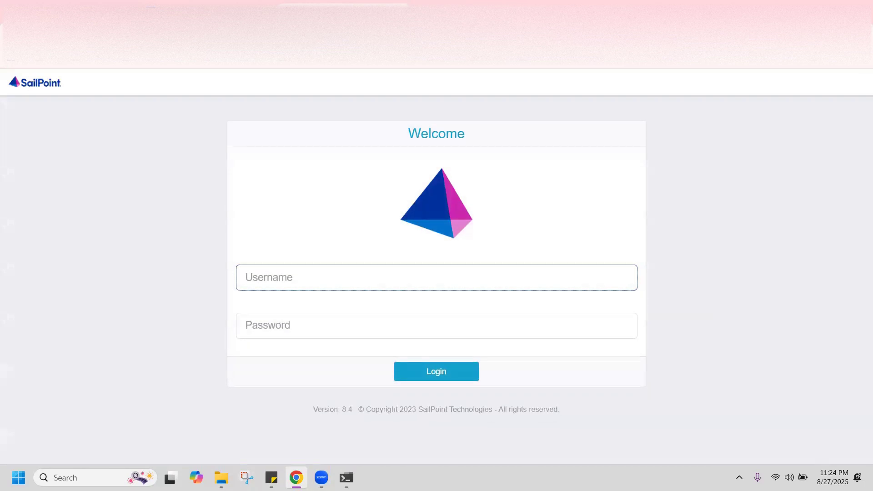
Log in as the admin user and dismiss Chrome's password breach warning
type("admin")
key("Tab")
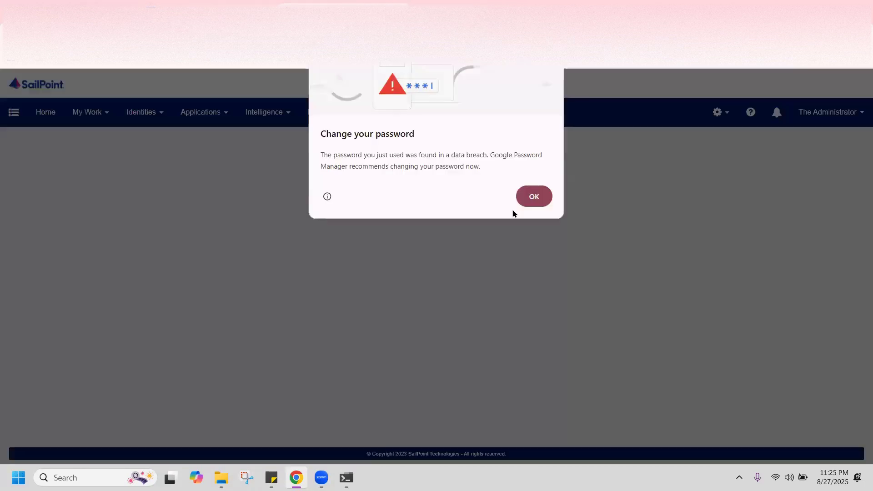
mouse_move(328, 196)
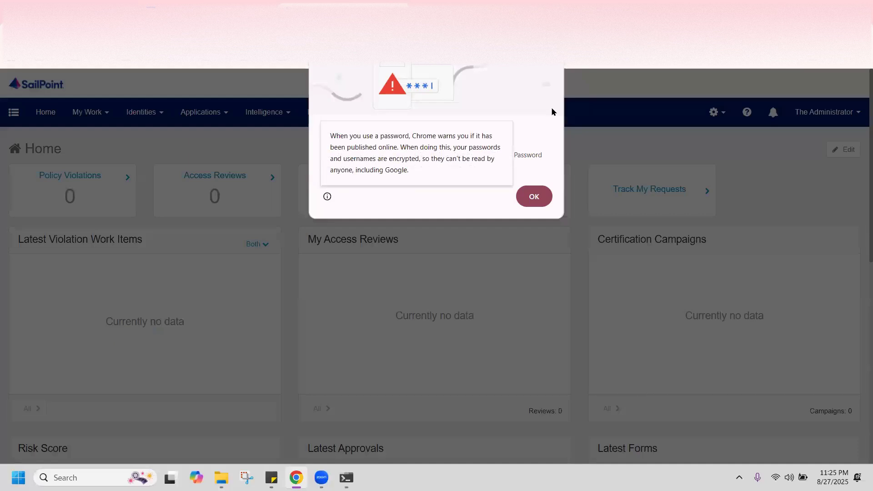
left_click(533, 197)
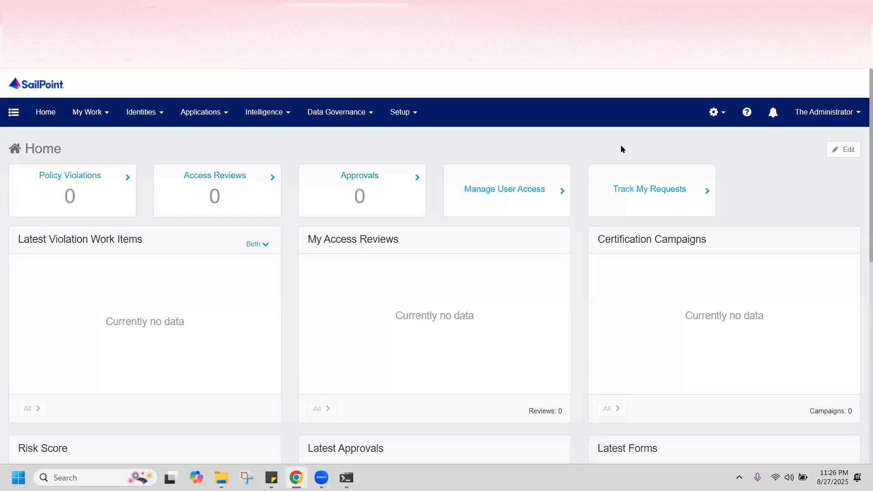
Open the Identity Warehouse from the Identities menu to see the two identities
left_click(152, 120)
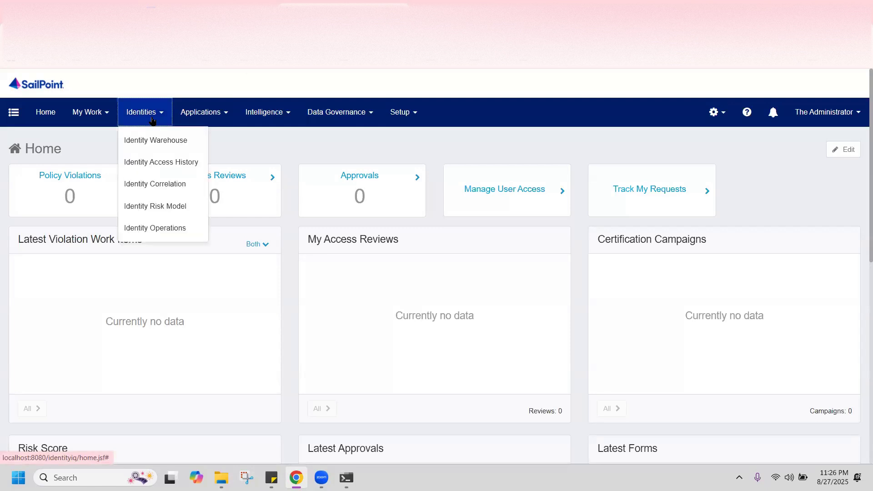
left_click(164, 142)
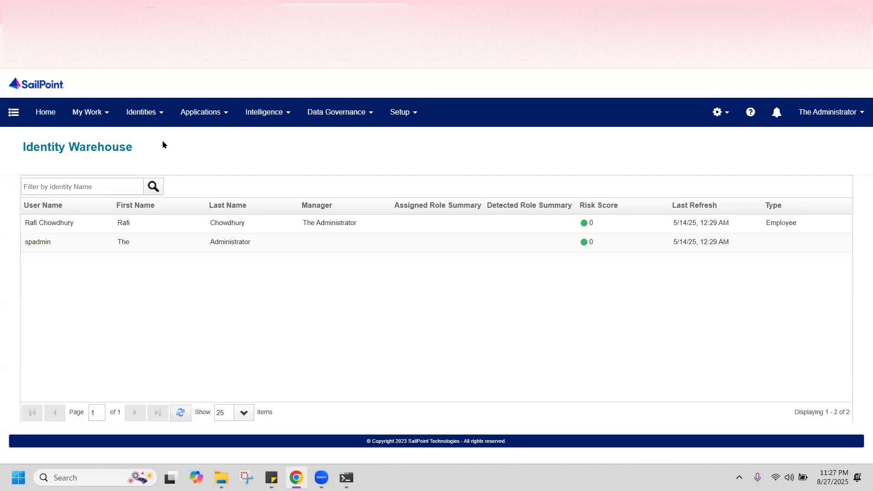
left_click(213, 110)
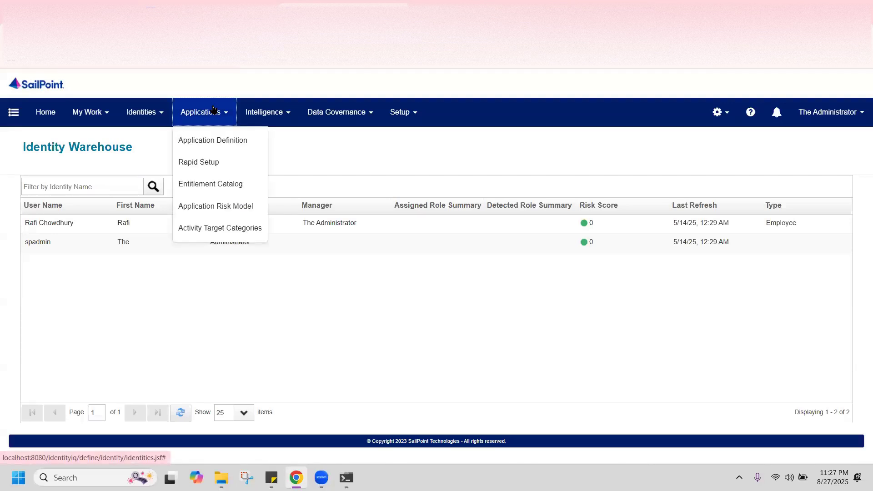
Open the Application Definition list (only HRMS) and start a new application
left_click(233, 144)
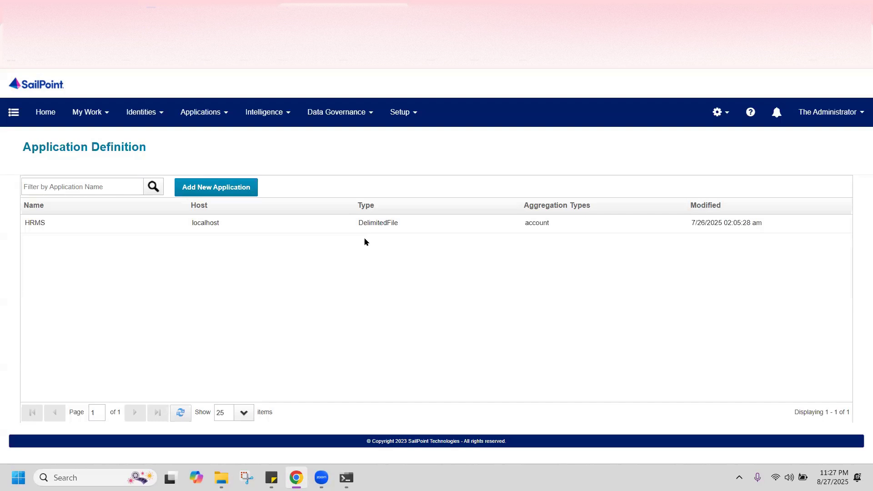
left_click(229, 191)
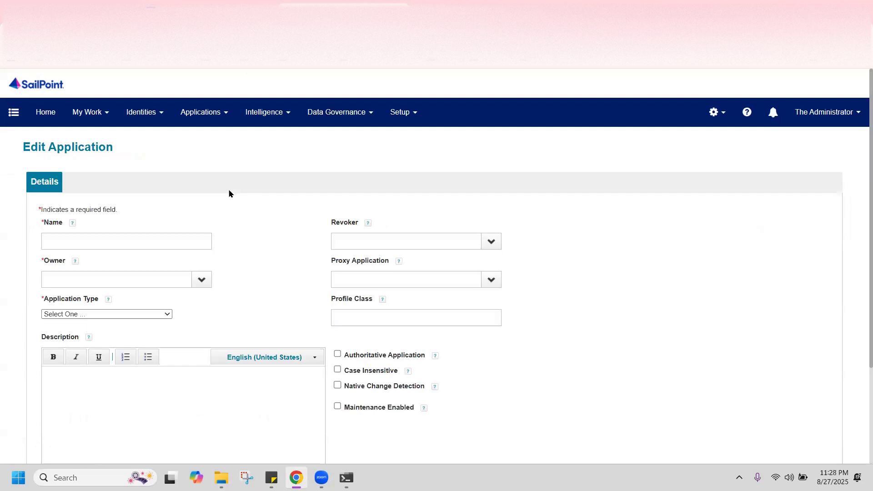
Define the Chowdhurys Digital application as a Delimited File type, then move to ChatGPT
left_click(132, 231)
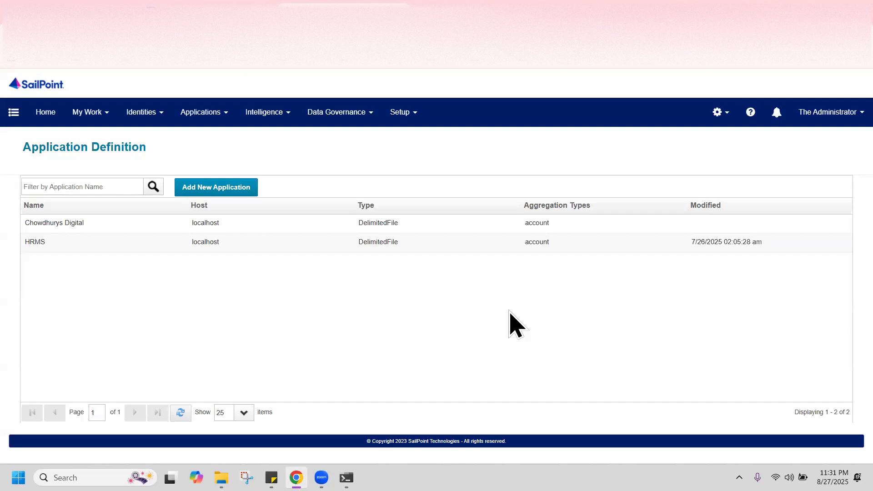
left_click(478, 14)
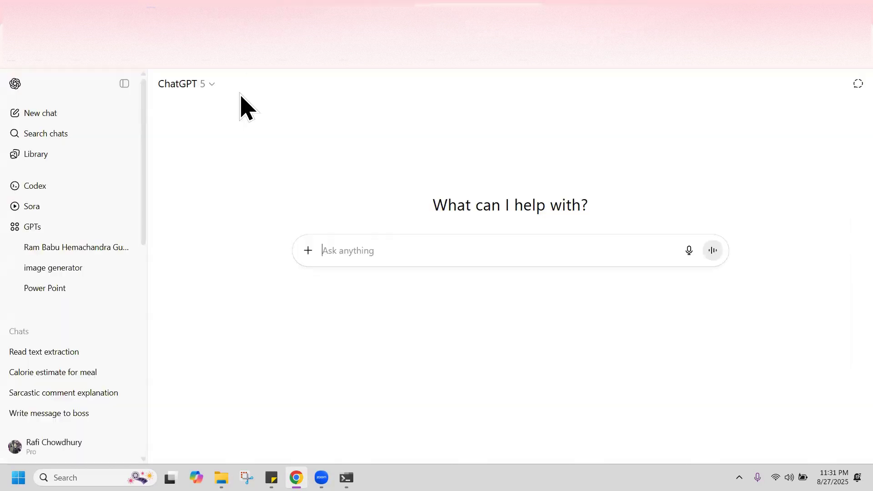
Dictate and send a request for a sample employee source-of-truth CSV for Chowdhury's Digital
left_click(340, 249)
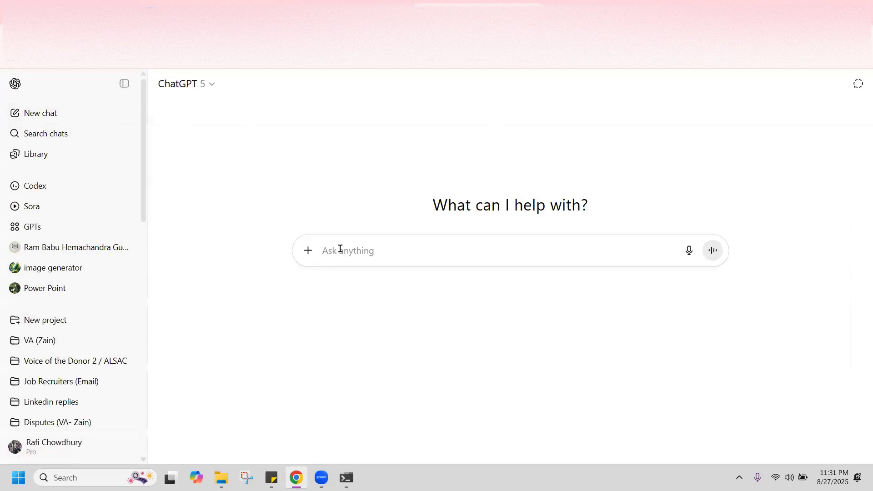
key("super+h")
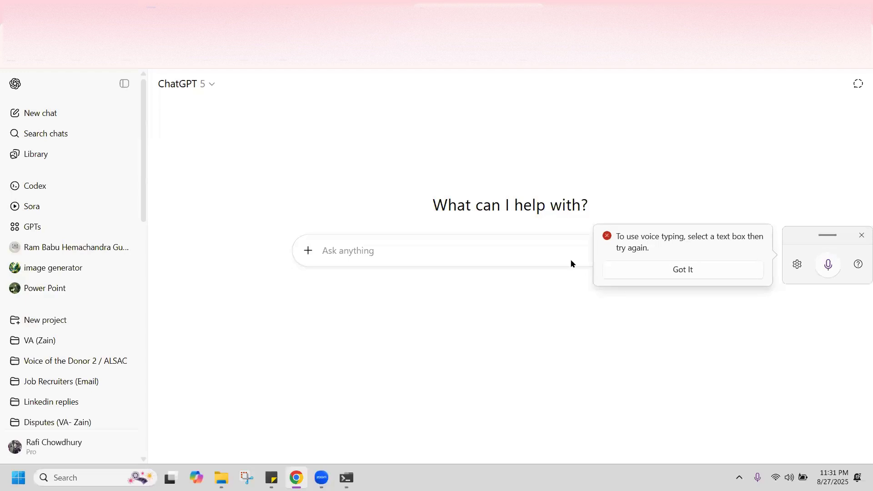
left_click(680, 269)
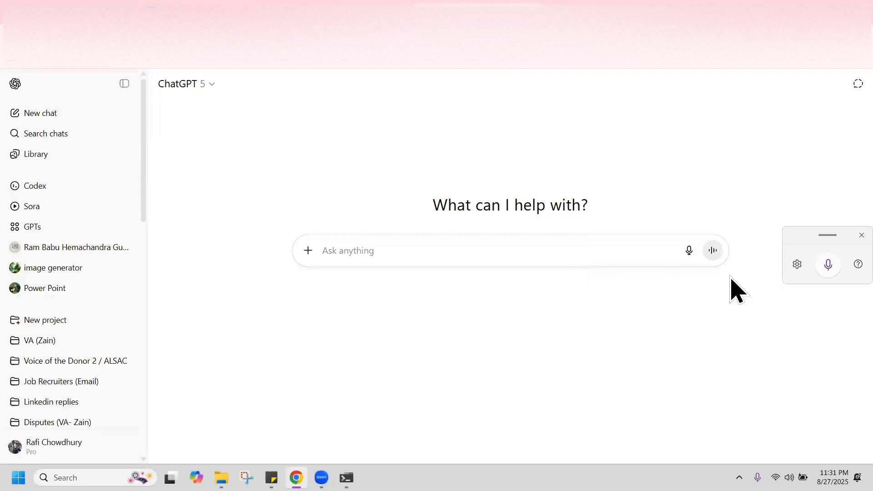
key("super+g")
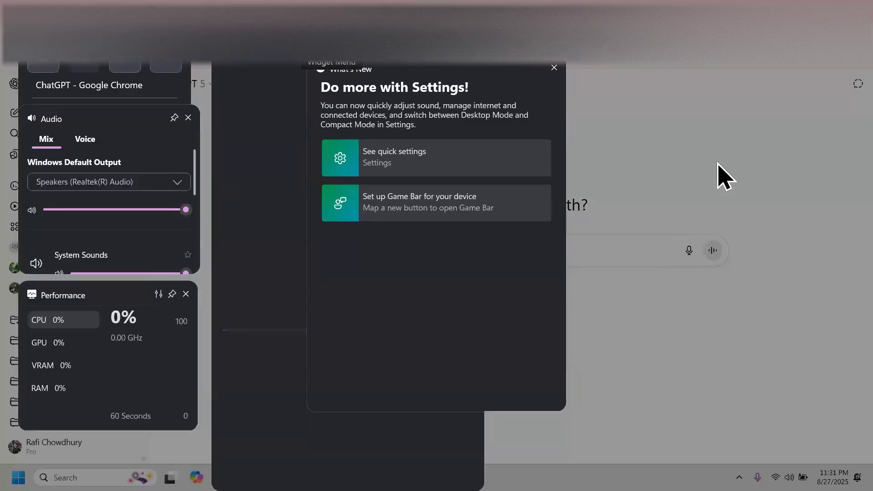
left_click(643, 137)
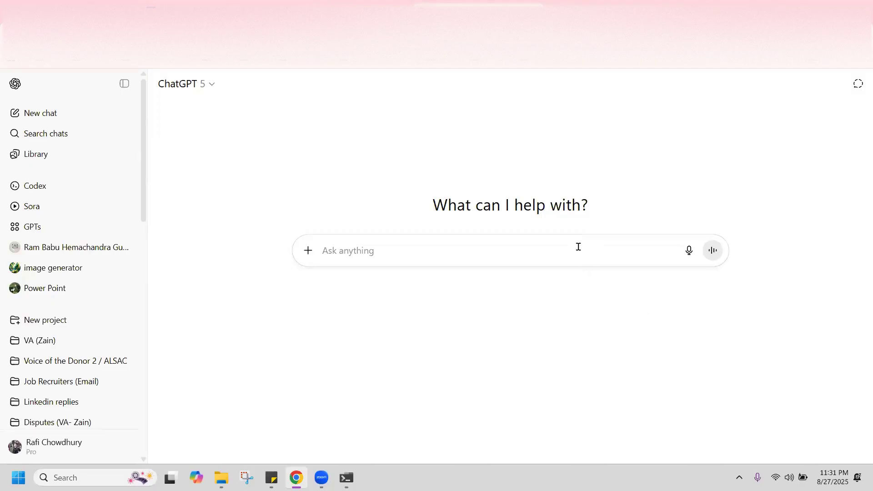
key("super+h")
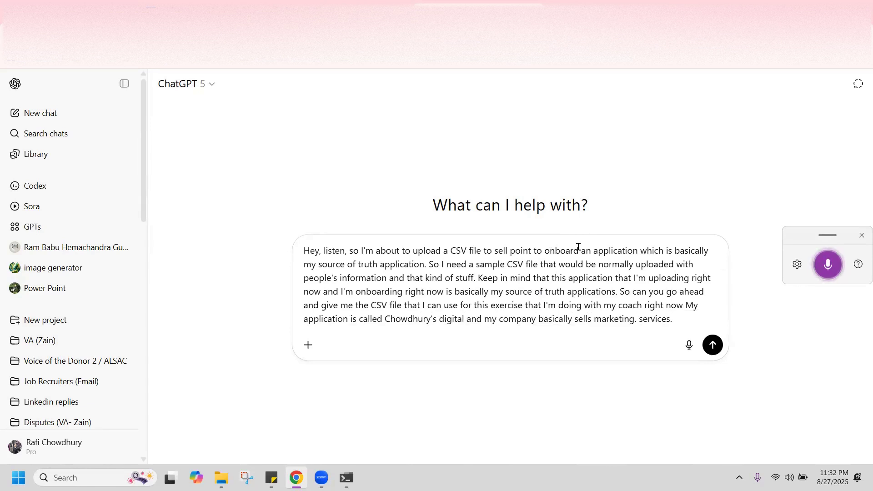
key("Return")
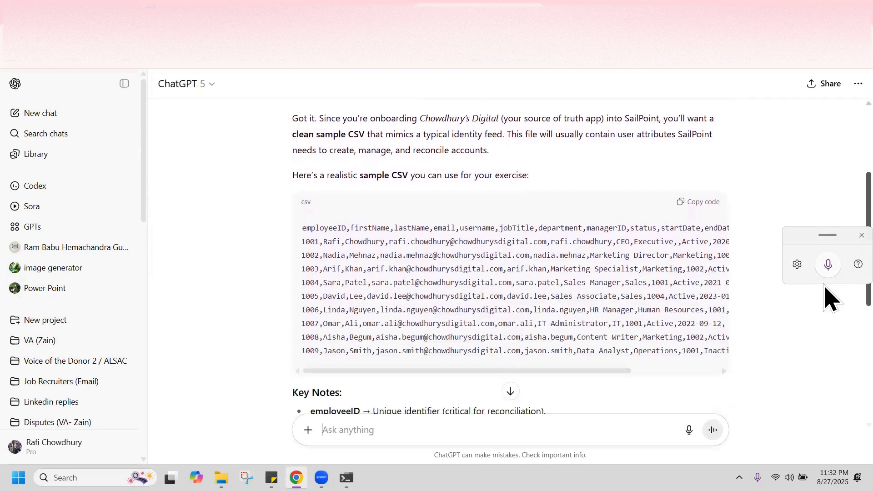
Scroll through ChatGPT's sample CSV answer to review its employee rows
scroll(830, 327, "down", 3)
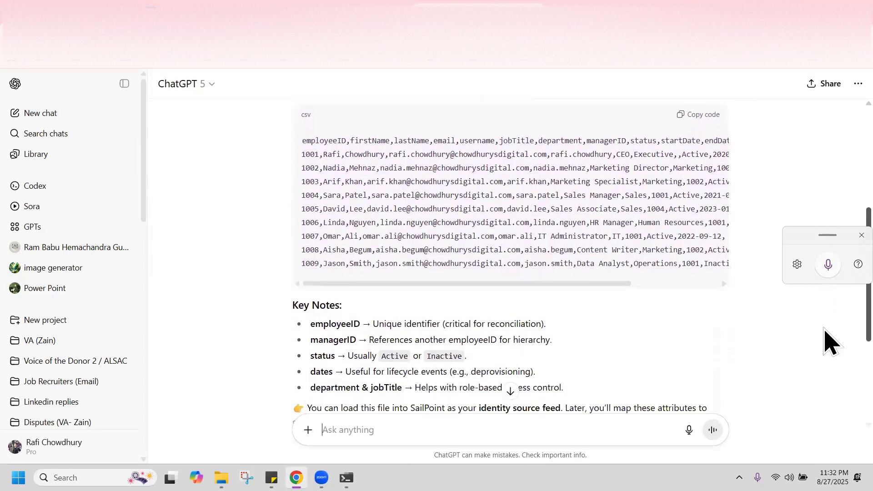
scroll(830, 346, "down", 2)
scroll(831, 328, "up", 4)
scroll(829, 324, "up", 1)
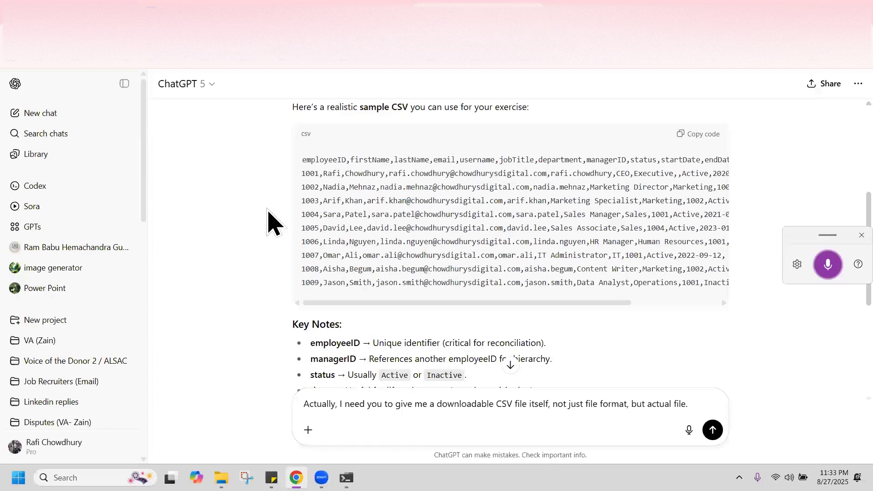
Send the file request, switch to the Instant model, and download chowdhurysdigital_sample.csv
key("Return")
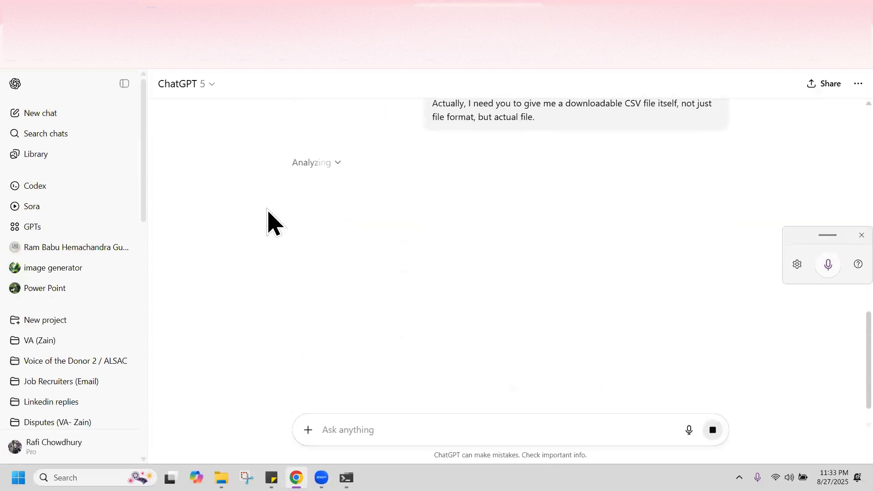
left_click(210, 84)
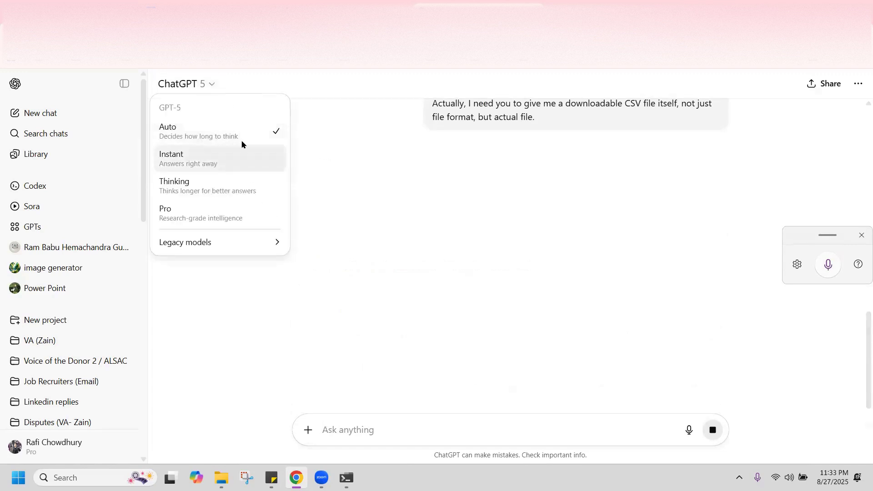
left_click(232, 157)
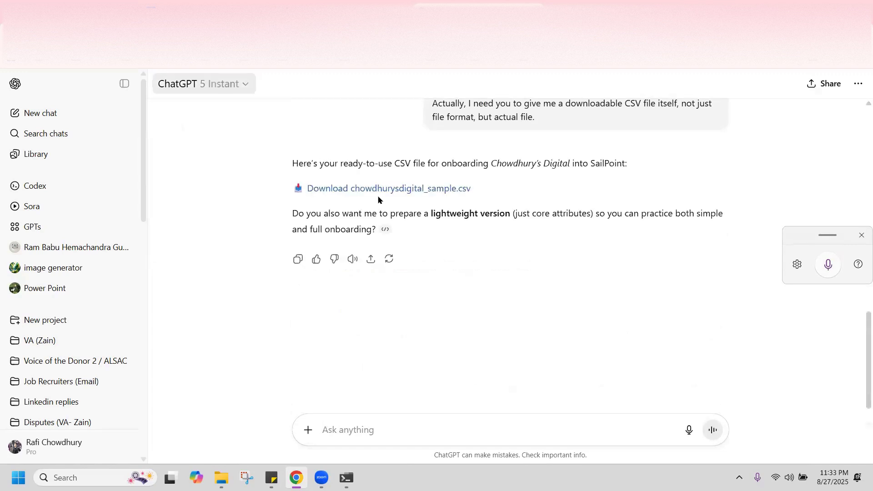
left_click(402, 189)
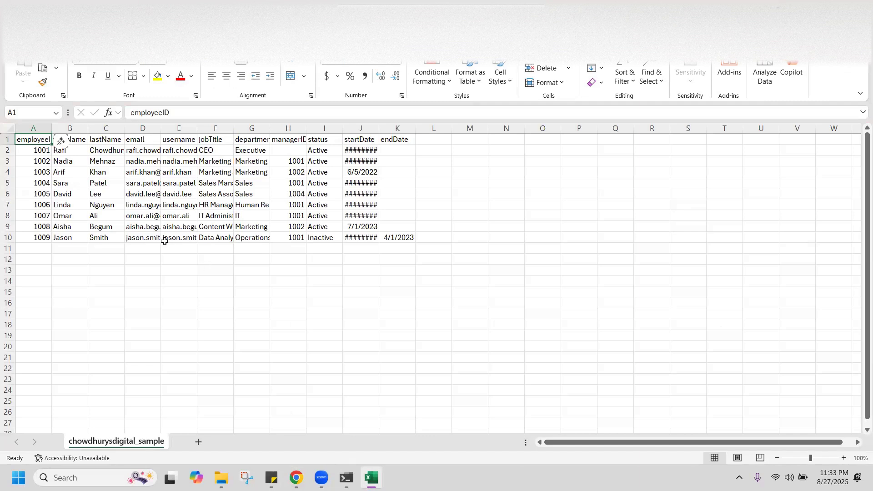
Check the firstName and lastName values in the sample sheet, then close Excel
left_click(68, 161)
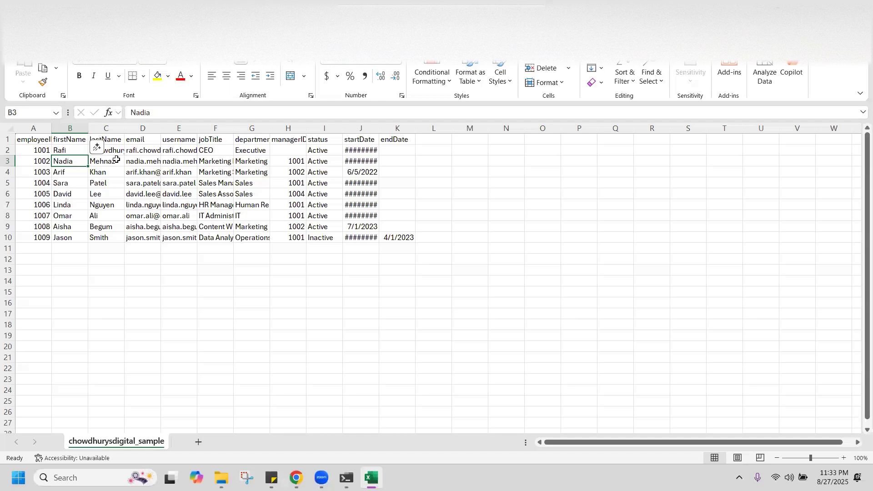
left_click(114, 161)
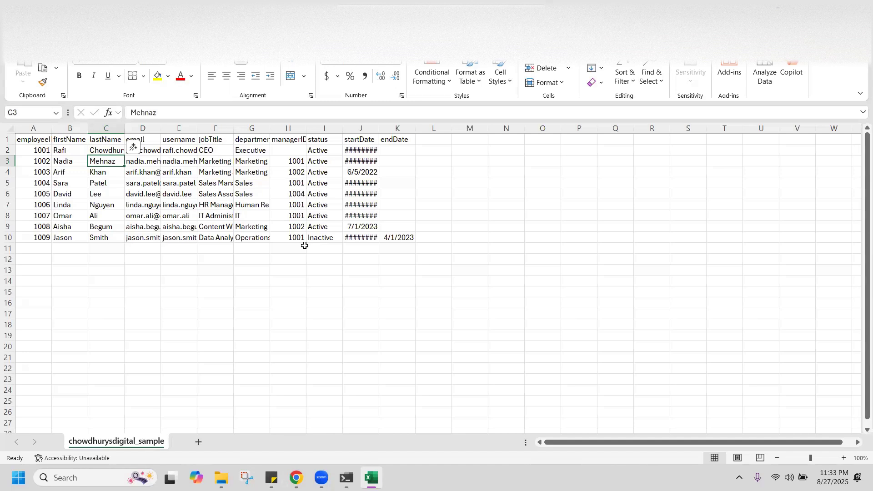
key("Down")
key("Down")
key("Down")
key("Down")
key("Down")
key("Down")
key("Down")
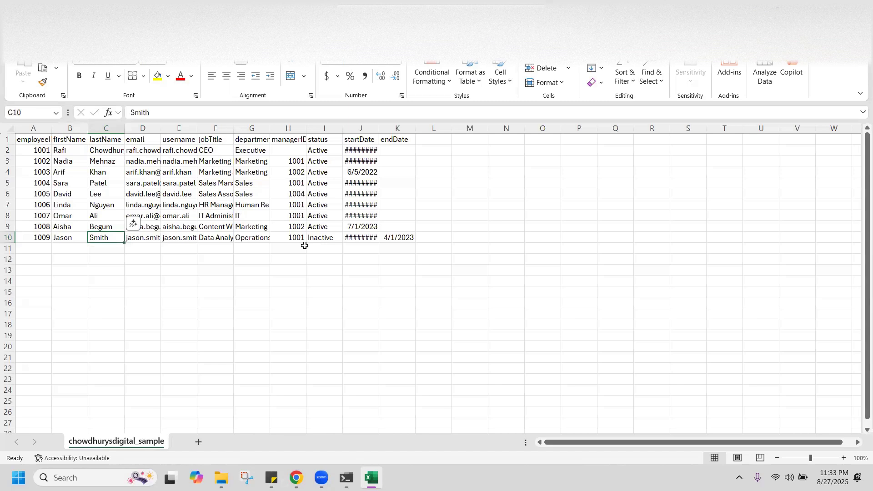
key("Up")
key("Up")
key("Up")
key("Up")
key("Up")
key("Up")
key("Up")
key("Up")
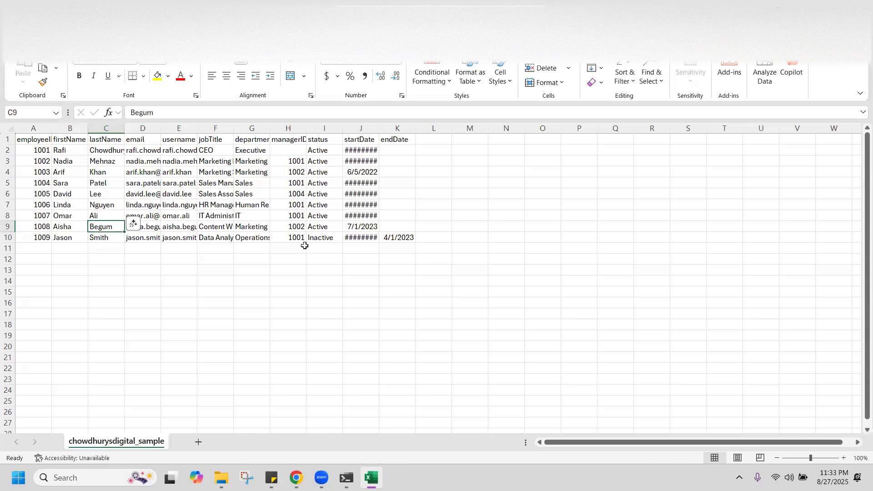
key("Up")
key("Down")
key("Down")
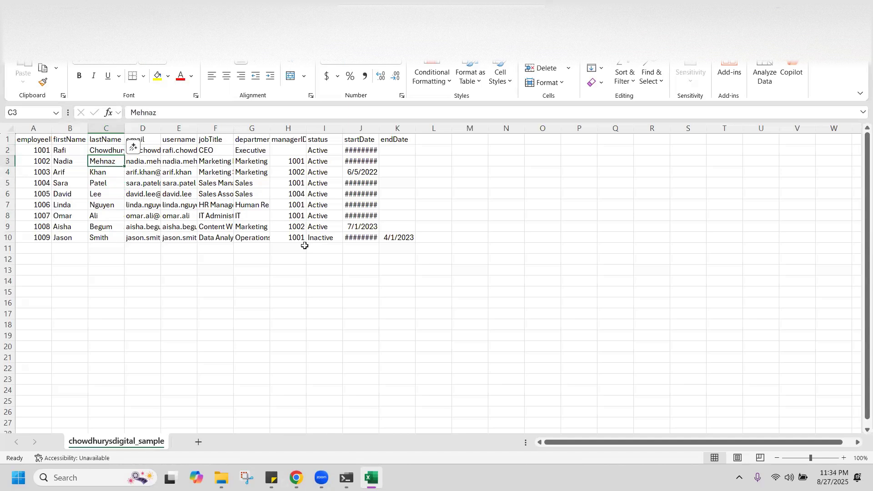
key("Down")
key("Down")
key("Down")
key("Down")
key("Down")
key("Down")
key("Down")
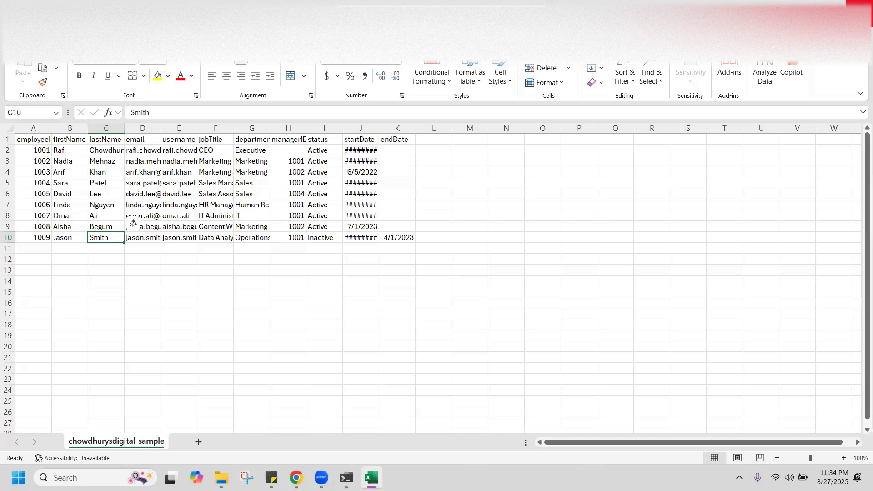
left_click(859, 6)
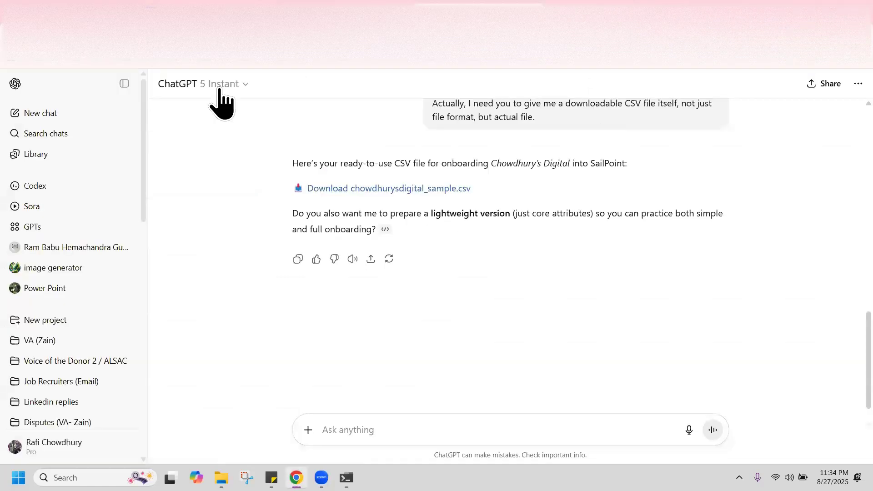
Return to SailPoint's Edit Application page for Chowdhurys Digital
left_click(367, 9)
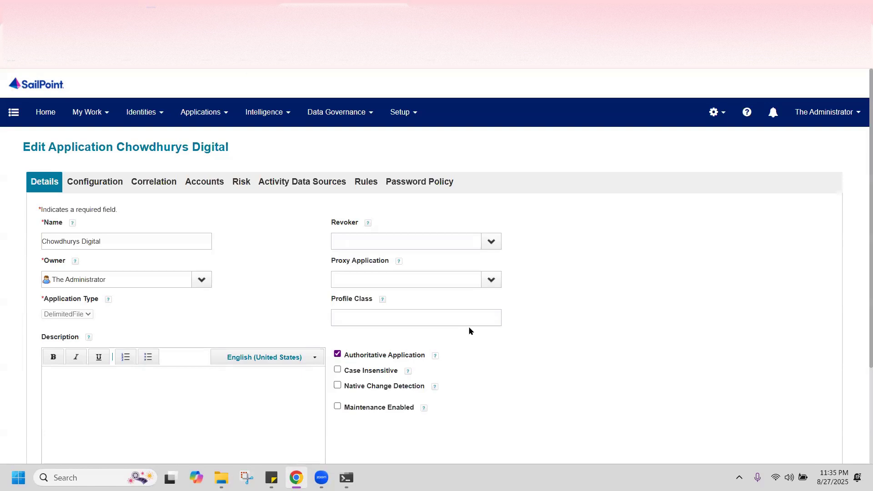
key("alt+Tab")
key("alt+Tab")
key("alt+Tab")
key("alt+Tab")
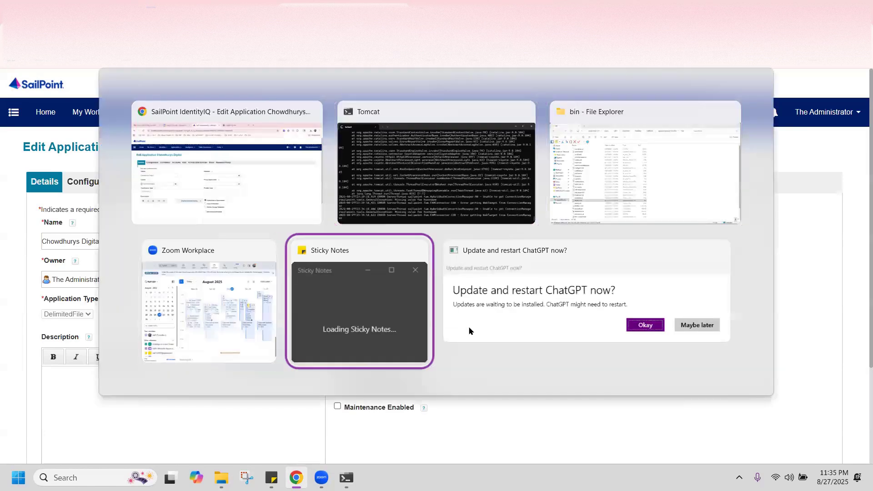
key("alt+Tab")
key("alt+Tab")
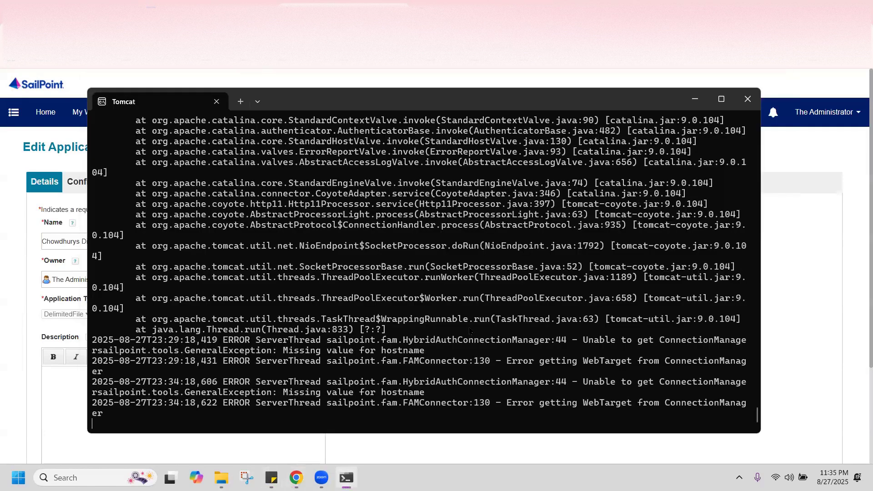
key("alt+Tab")
key("alt+Tab")
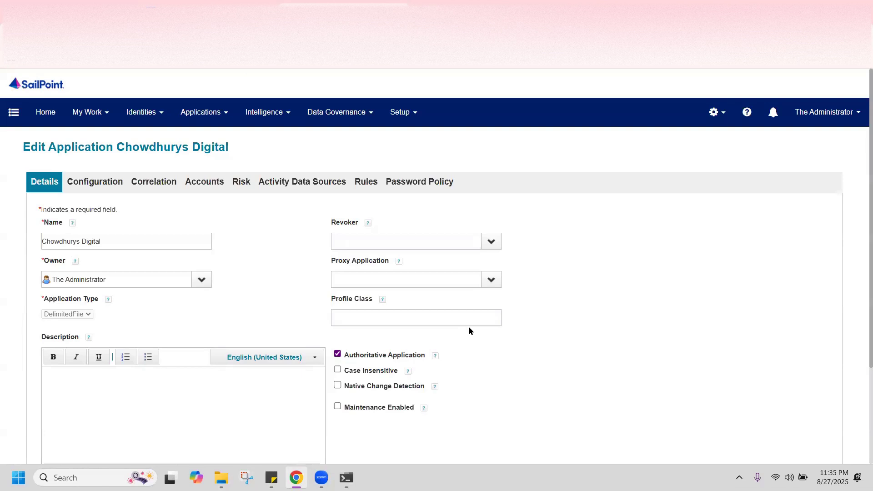
key("Tab")
key("Tab")
scroll(860, 268, "down", 2)
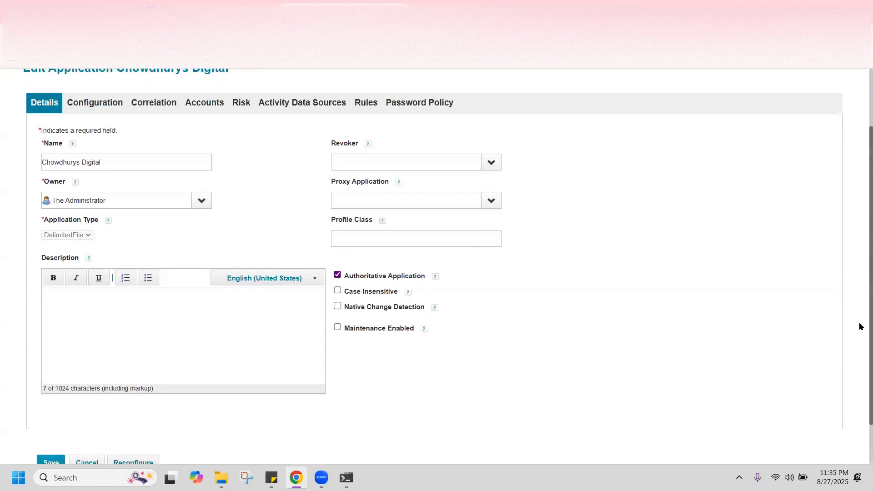
scroll(859, 291, "up", 1)
left_click_drag(860, 300, 860, 303)
Open the Configuration tab's File Path field, then show File Explorer's Downloads folder with the sample CSV
left_click(124, 186)
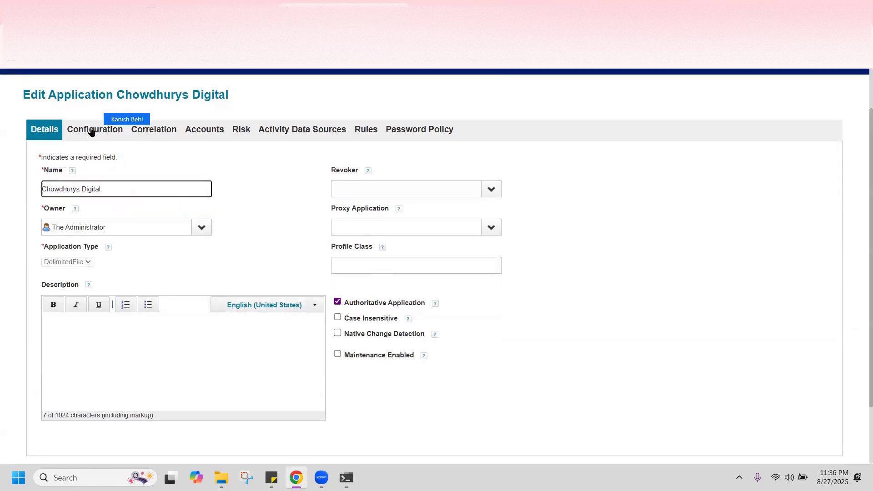
left_click(92, 130)
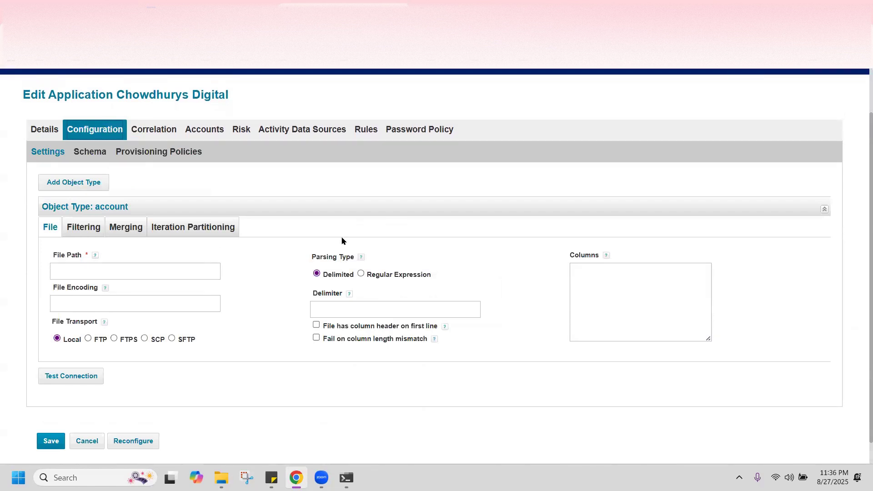
left_click(219, 247)
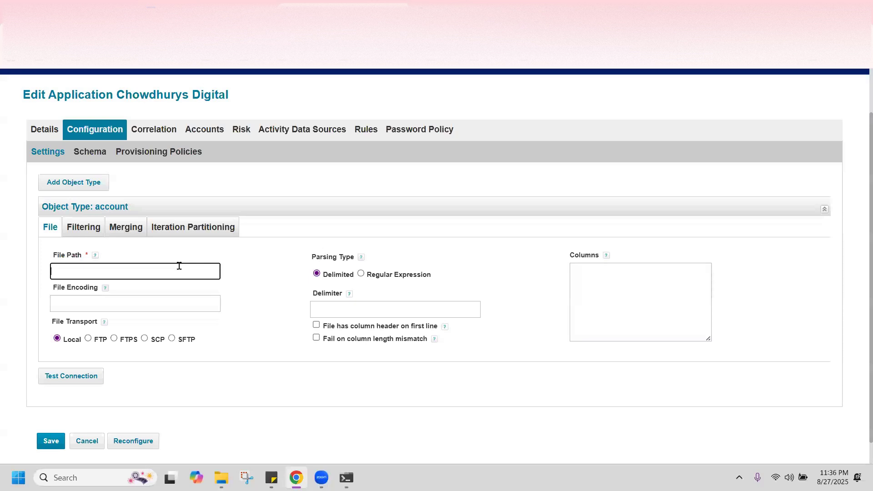
left_click(221, 477)
left_click(48, 227)
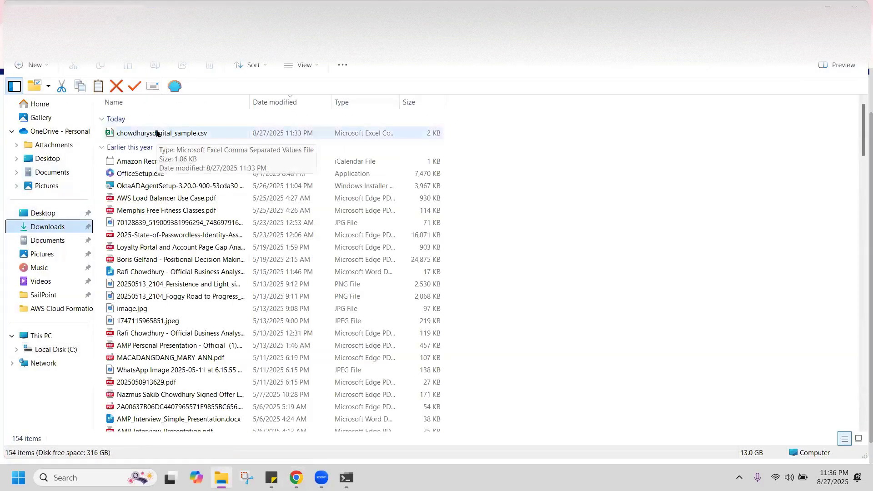
Copy chowdhurysdigital_sample.csv's full path from Downloads and paste it into the File Path field
left_click(157, 132)
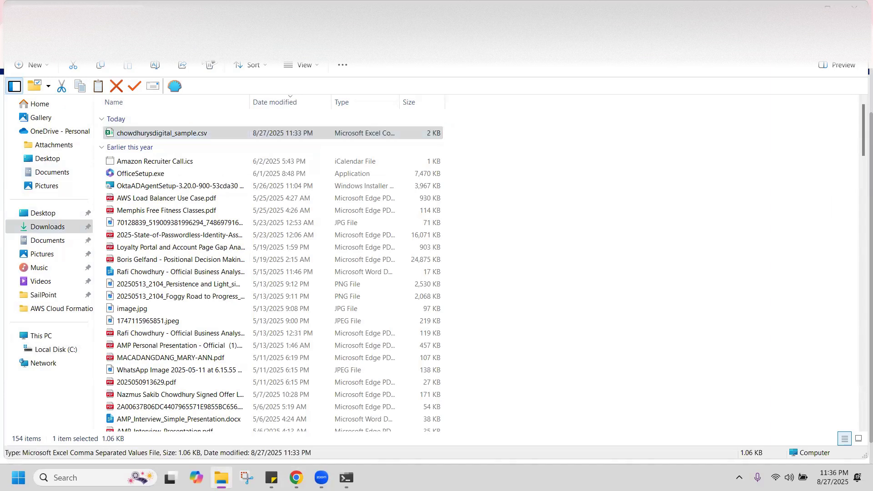
right_click(158, 133)
left_click(153, 138)
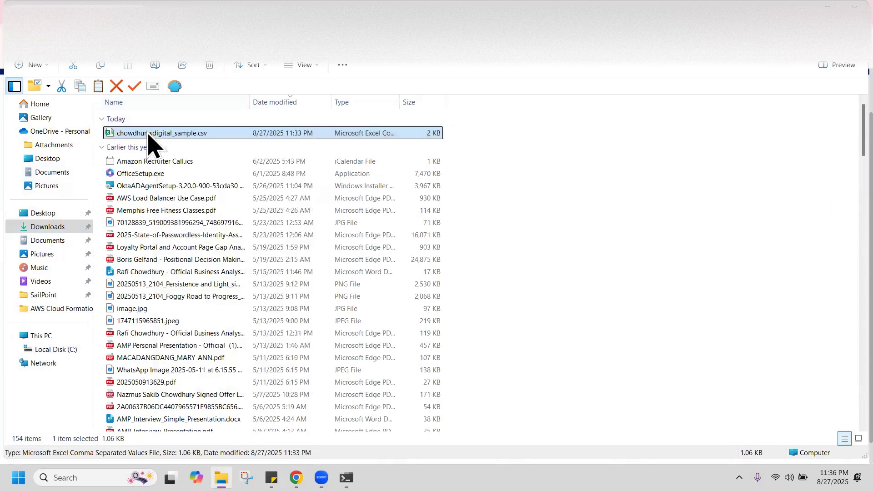
left_click(212, 131)
left_click(230, 132)
right_click(230, 135)
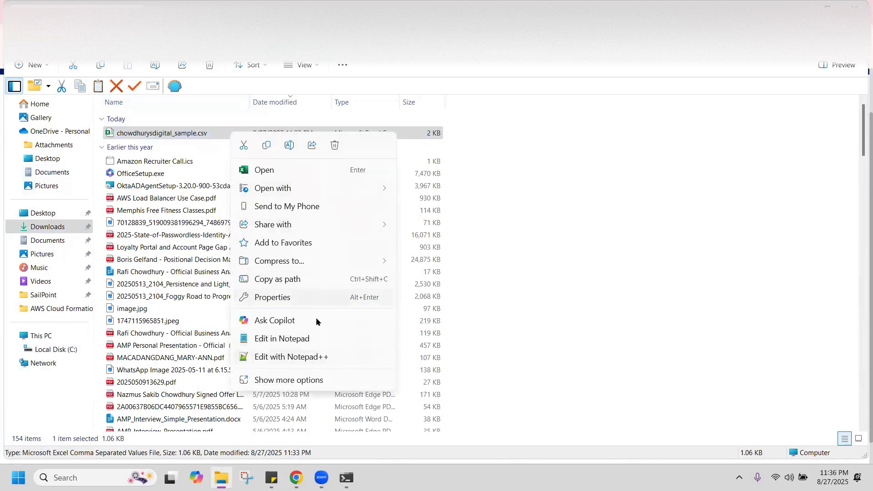
left_click(305, 280)
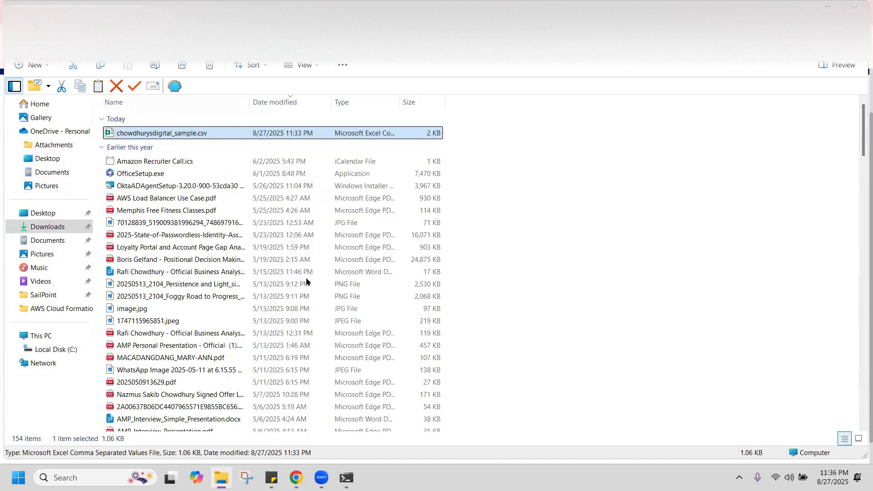
key("alt+Tab")
key("ctrl+v")
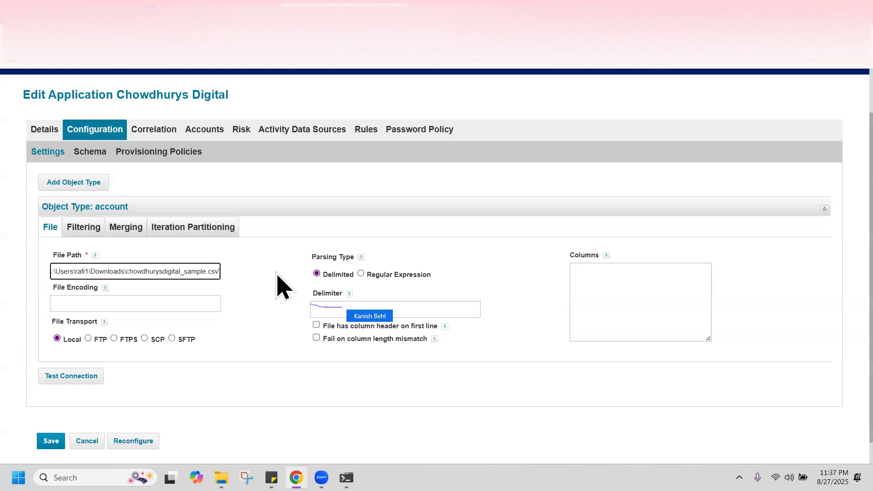
Leave the Delimiter field empty and switch back to the Downloads folder in File Explorer
left_click(333, 314)
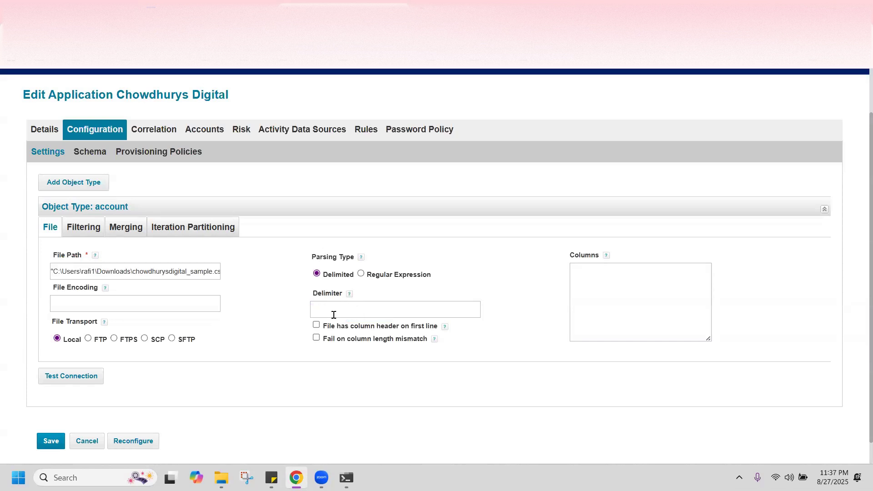
left_click(334, 315)
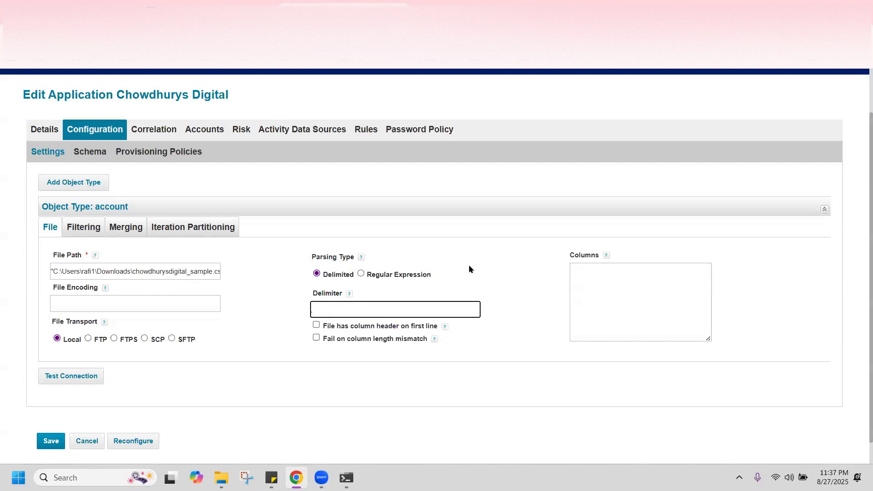
left_click(383, 304)
key("alt+Tab")
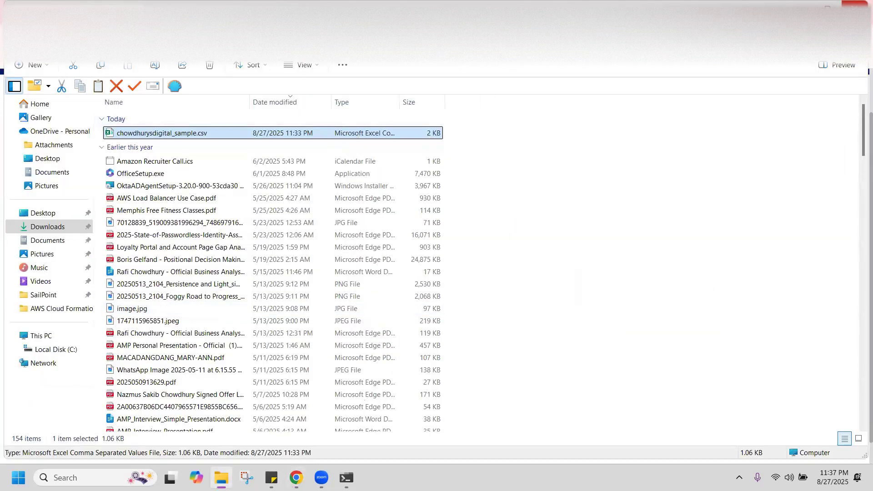
Review the sample csv's employee data in Excel, close Excel, and open a new File Explorer window
key("alt+Tab")
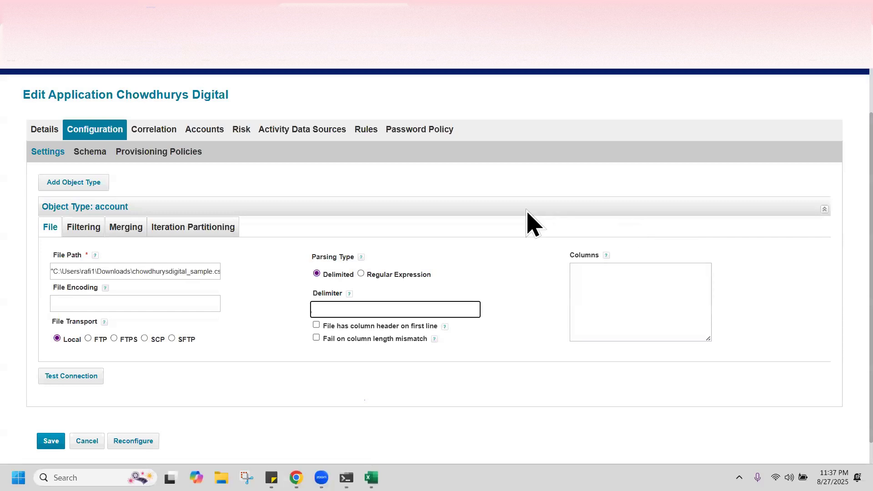
left_click(371, 477)
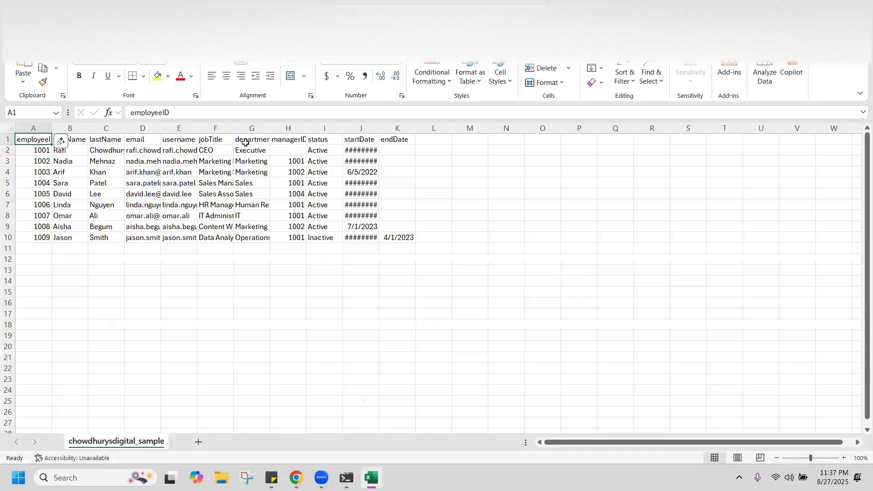
left_click(14, 45)
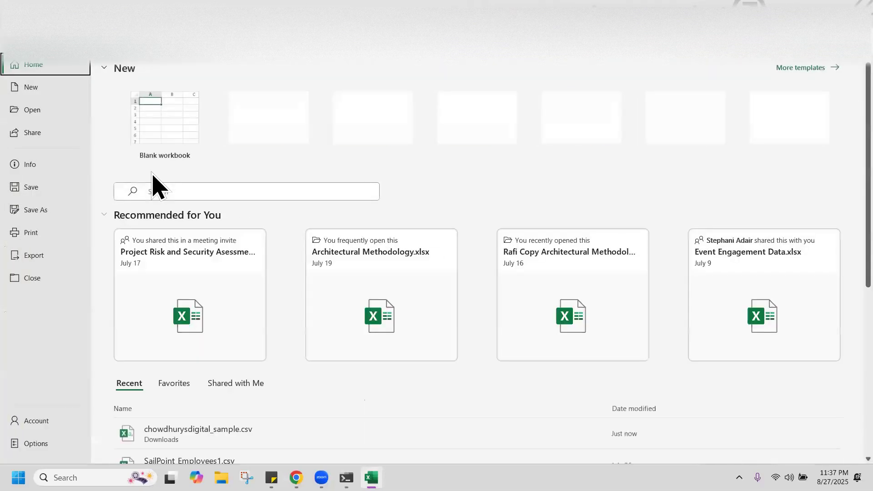
key("alt+F4")
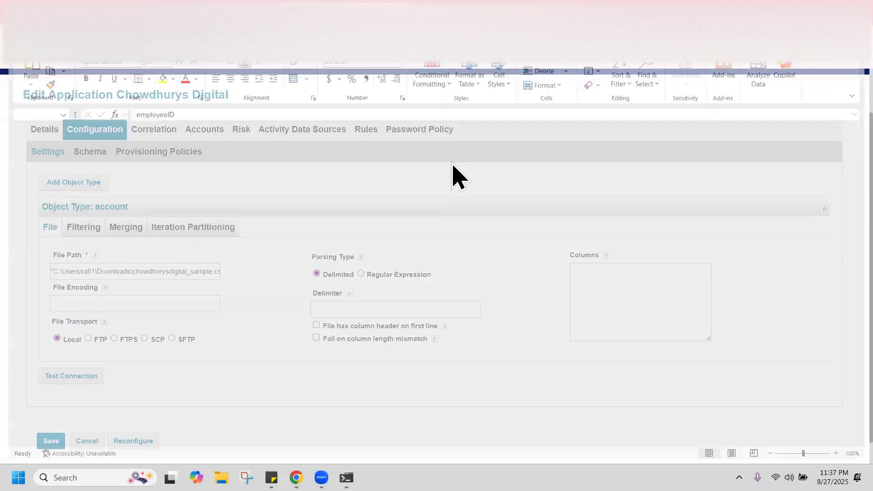
key("super+e")
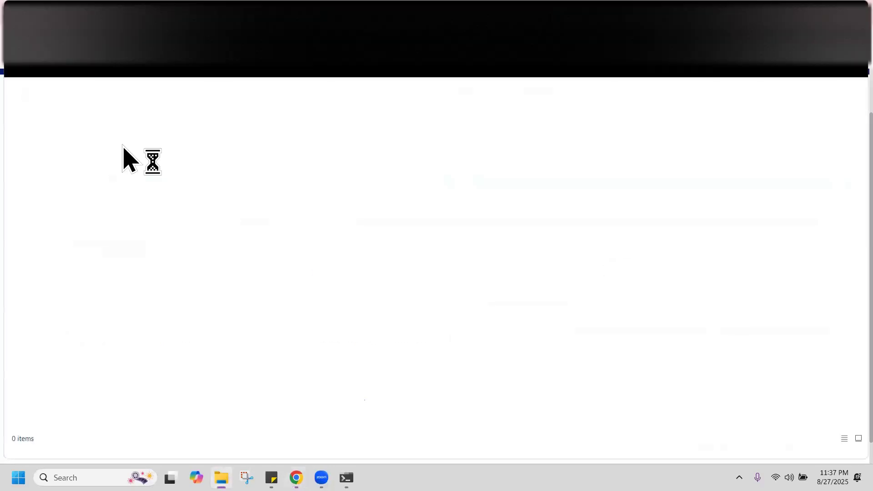
View chowdhurysdigital_sample.csv in Notepad++ to confirm comma separation, then return to Edit Application
left_click(56, 227)
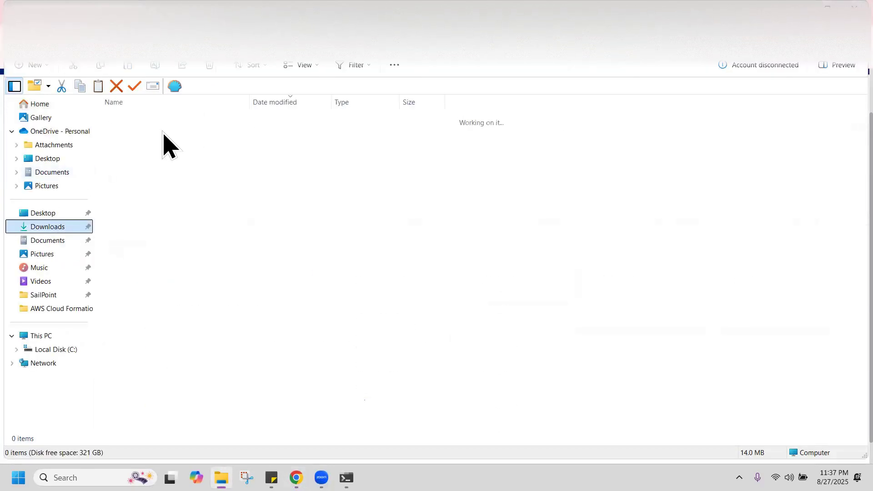
left_click(163, 132)
right_click(164, 135)
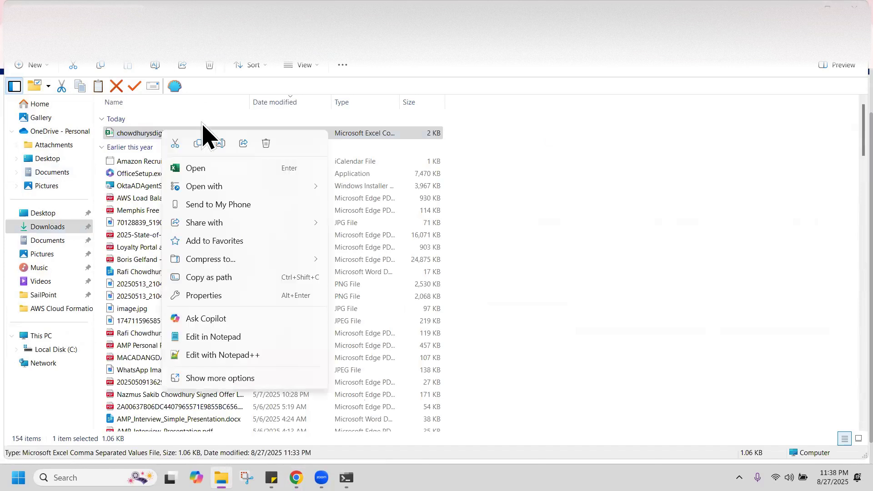
left_click(273, 356)
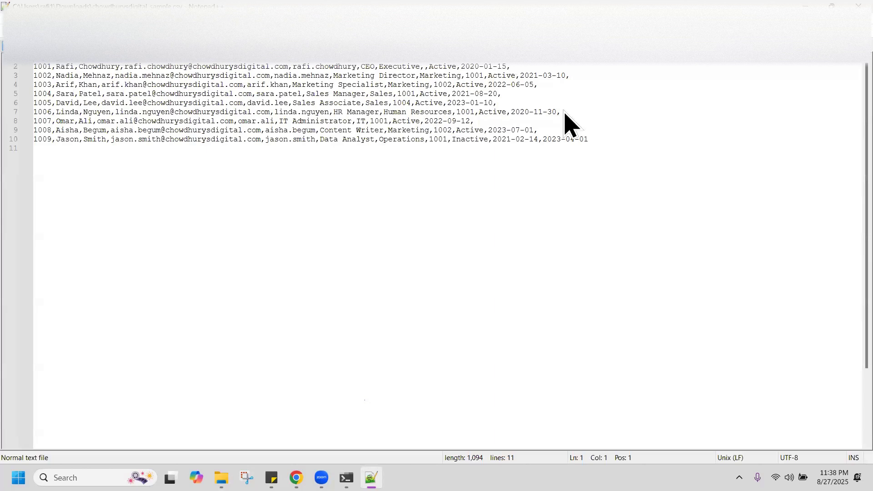
key("alt+Tab")
left_click(564, 123)
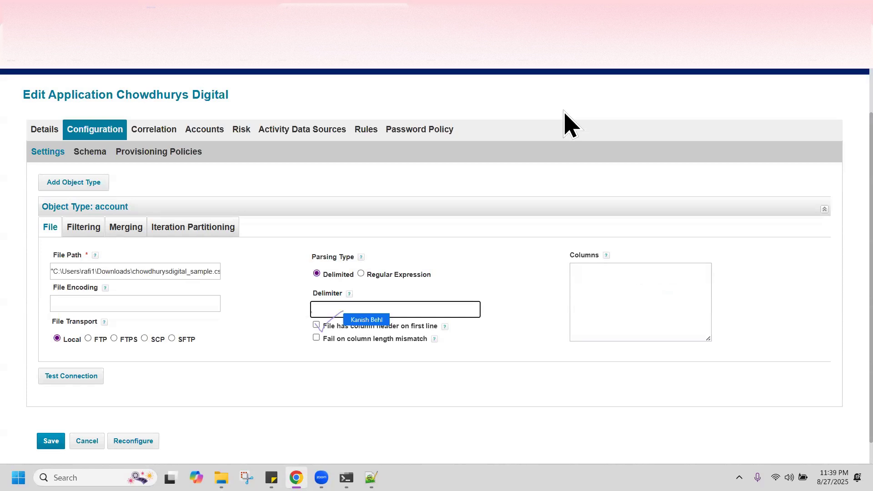
Tick 'File has column header on first line', delete the path's leading quote, and test the connection
left_click(316, 325)
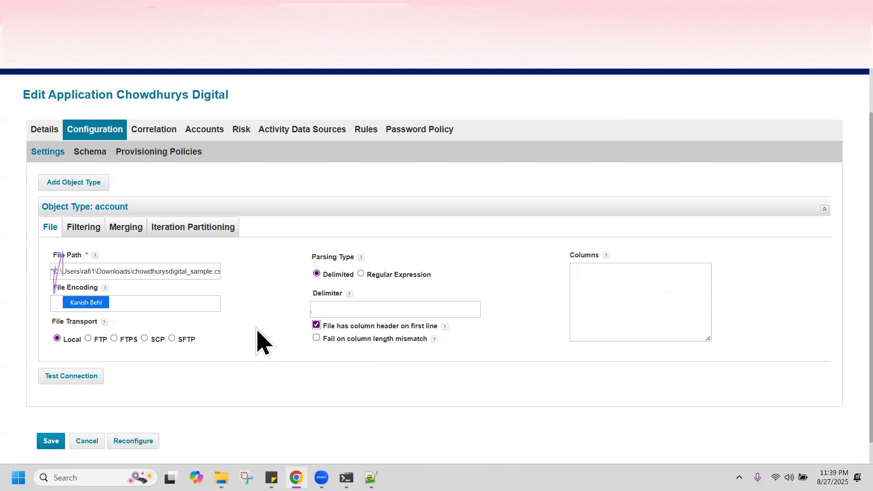
left_click_drag(76, 271, 9, 291)
key("Left")
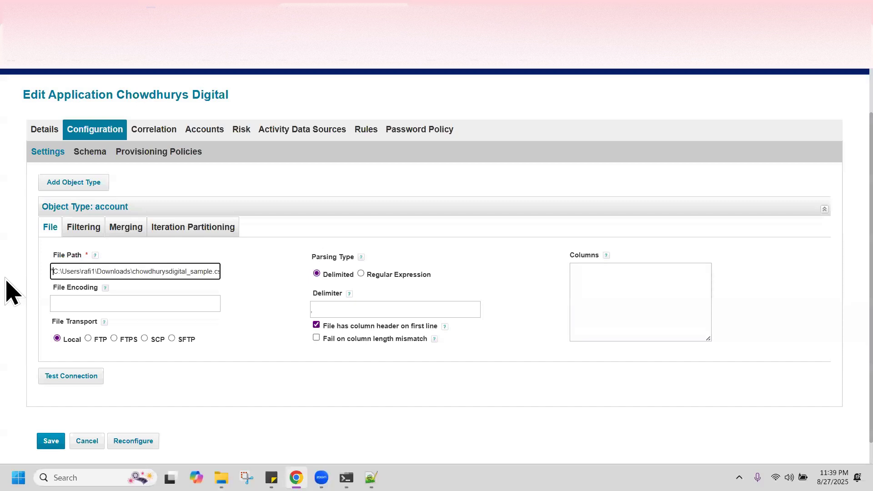
key("Delete")
left_click_drag(188, 272, 333, 277)
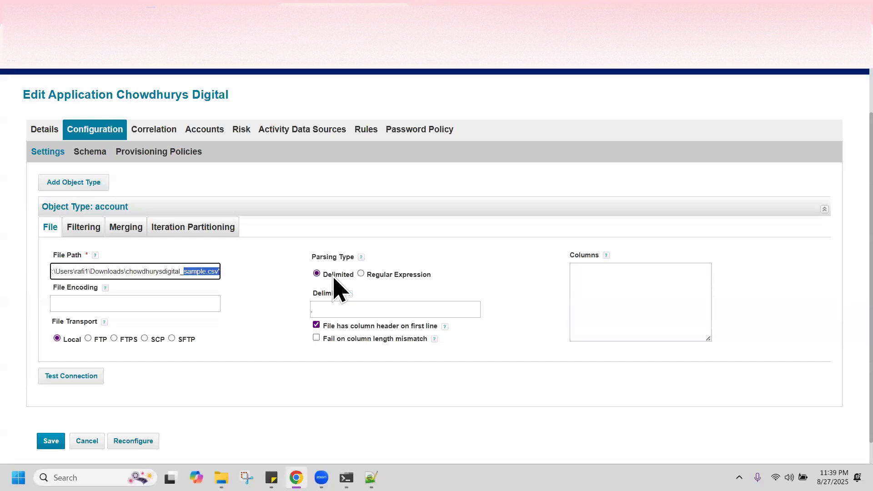
key("Right")
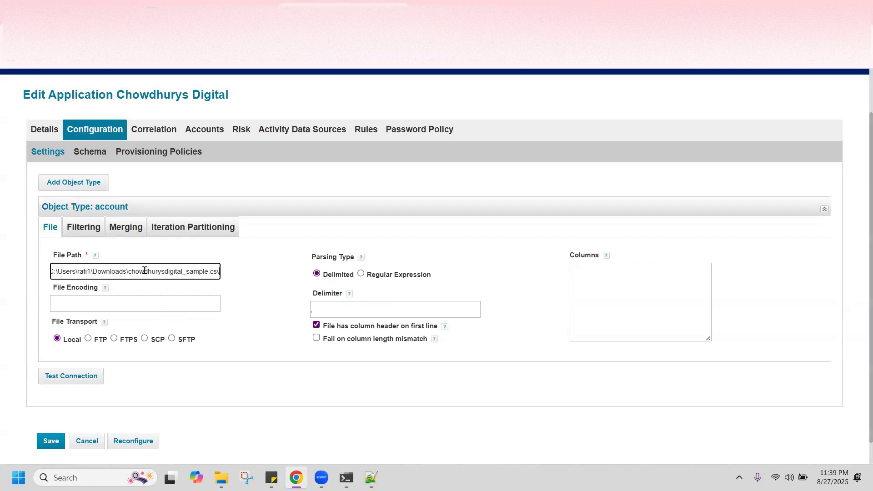
left_click_drag(145, 271, 7, 313)
left_click(250, 290)
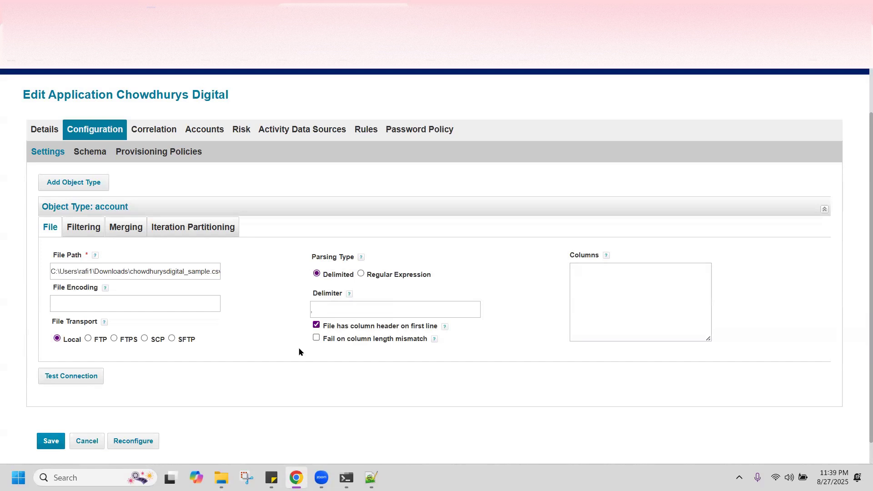
left_click(65, 379)
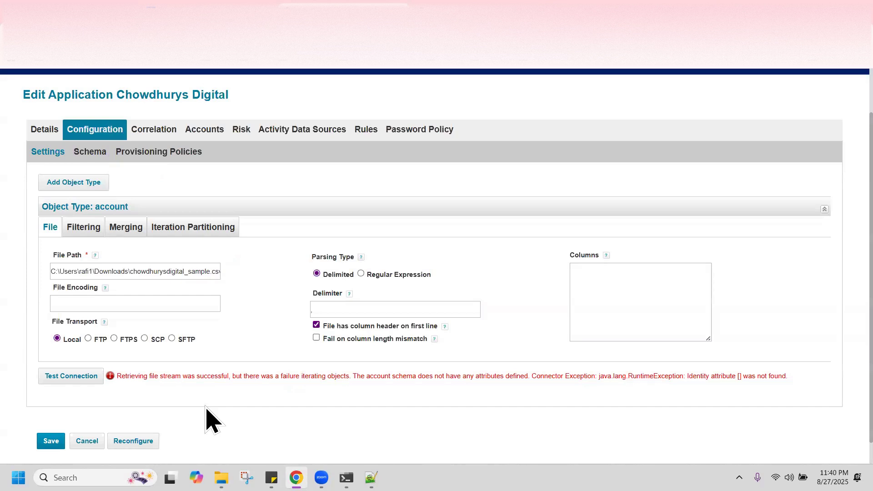
Switch over to chowdhurysdigital_sample.csv open in Notepad++
key("alt+Tab")
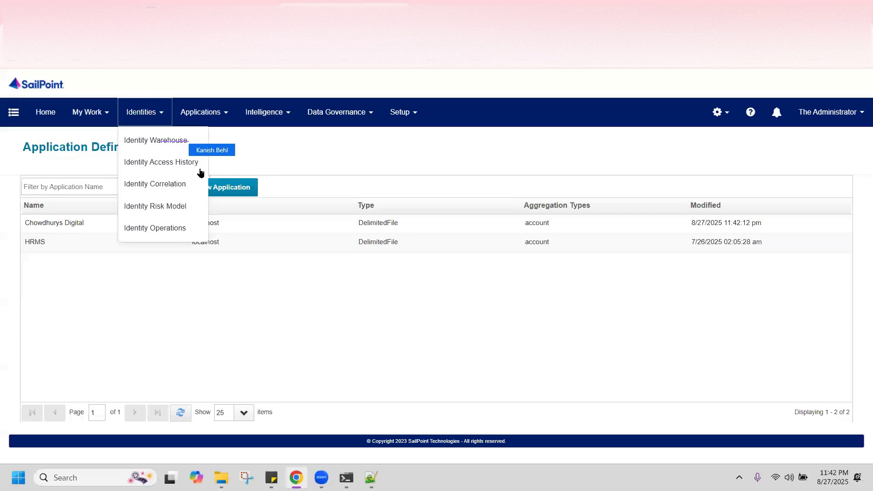
Open the Identity Warehouse, view the first employee identity's attributes, then switch to the csv in Notepad++
left_click(154, 140)
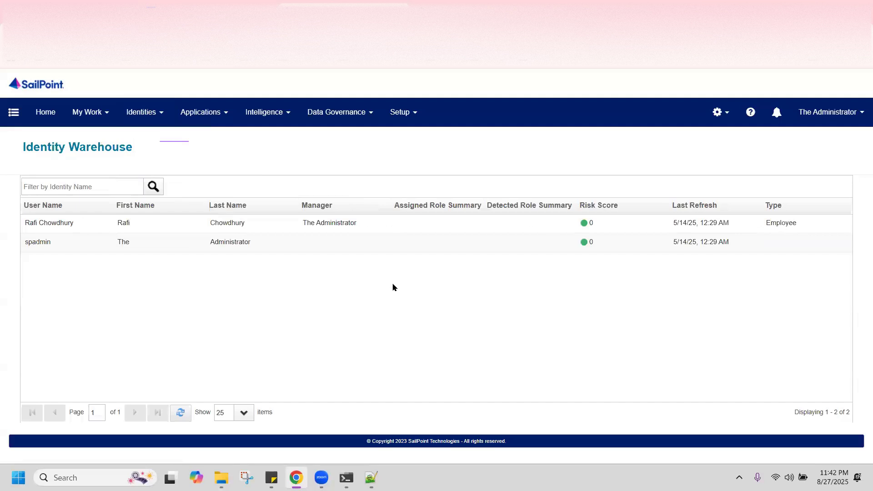
left_click(52, 229)
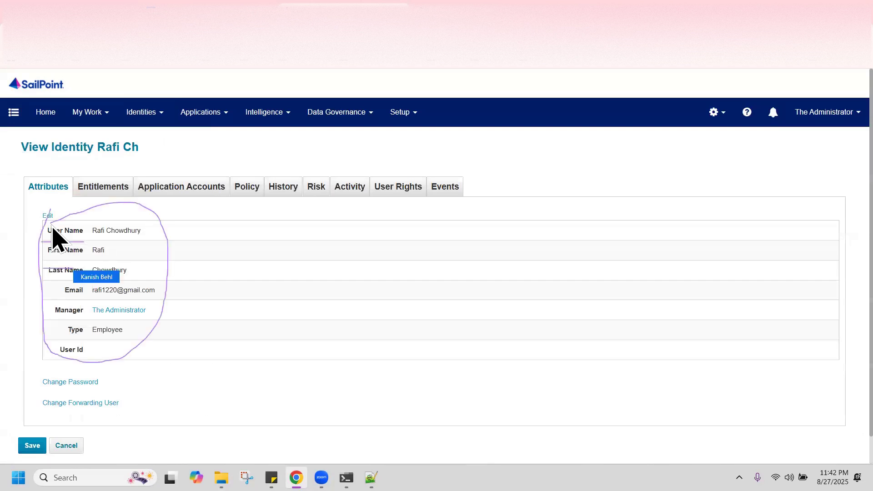
key("alt+Tab")
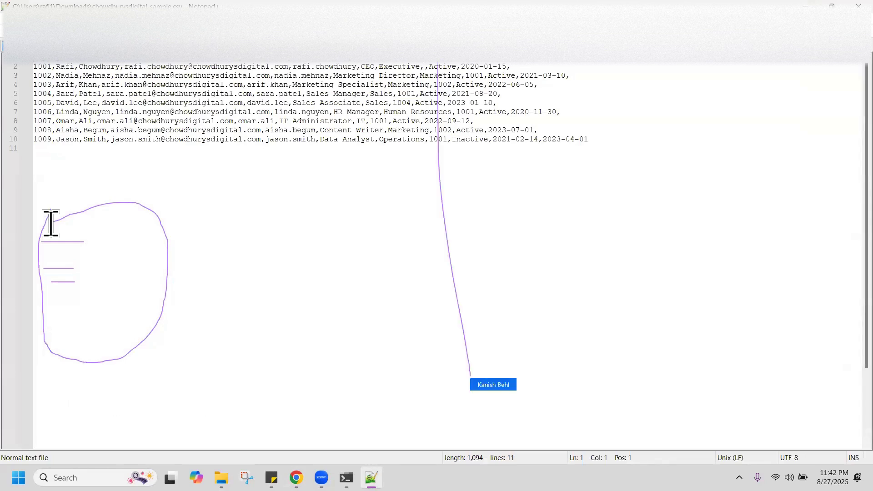
Start and stop voice dictation, then bring the SailPoint View Identity page back to the front
key("super+h")
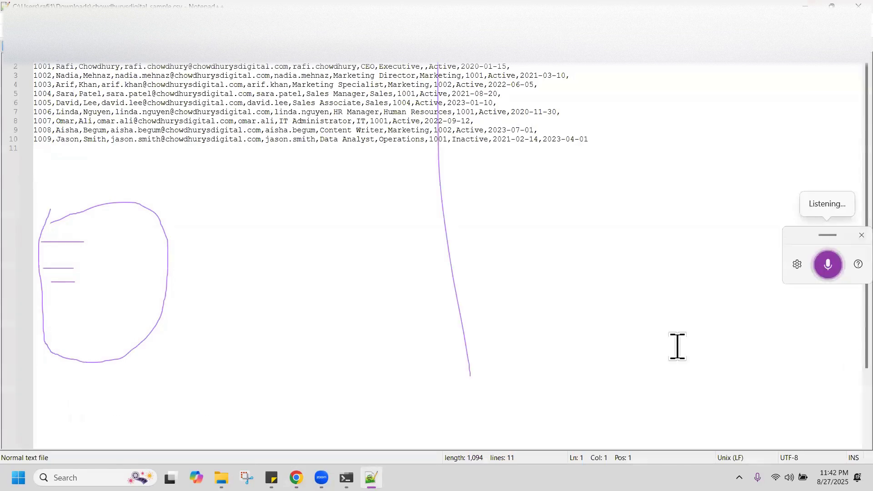
left_click(826, 276)
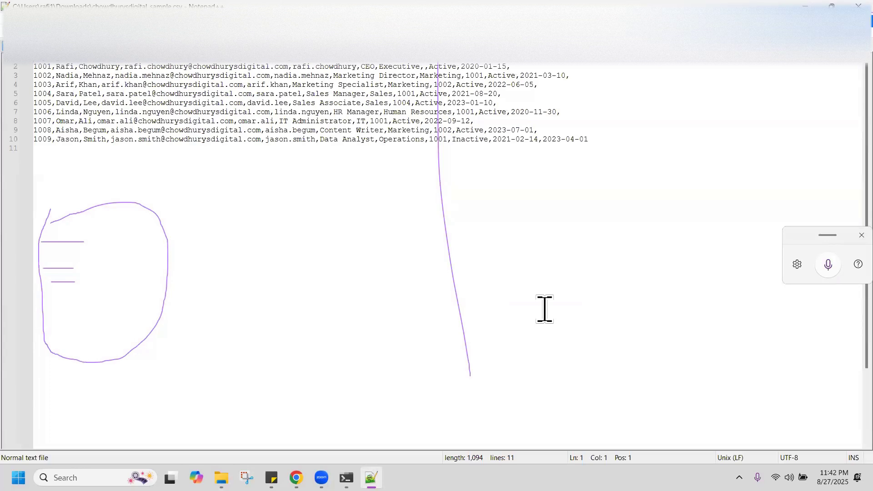
left_click(805, 7)
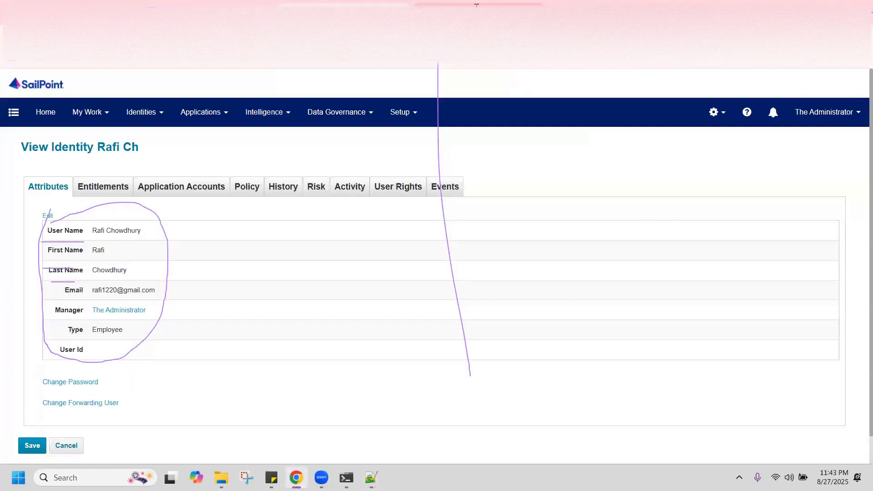
Ask ChatGPT by dictation for the keyboard shortcut to put two windows side by side, then return to Notepad++
left_click(479, 9)
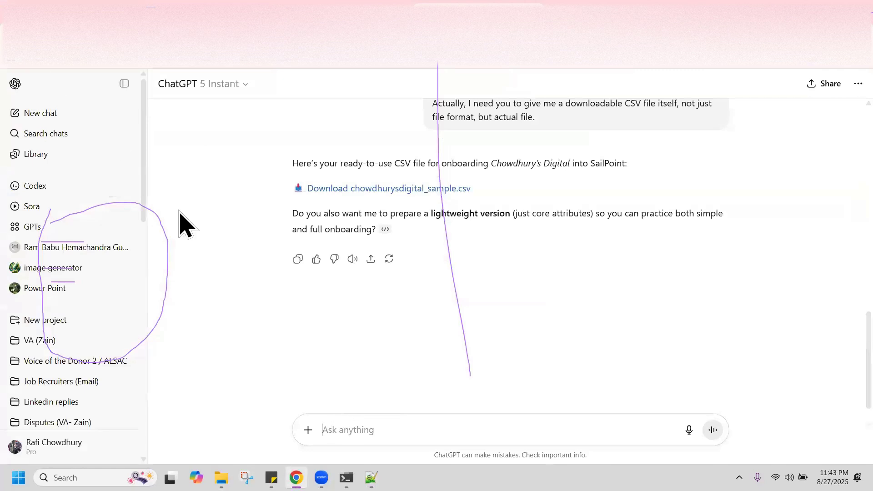
key("super+h")
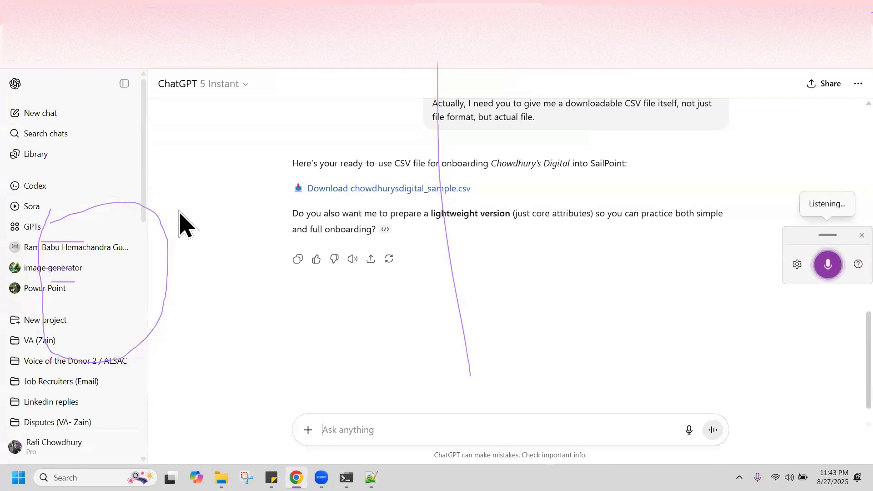
type("What is the keyboard shortcut for")
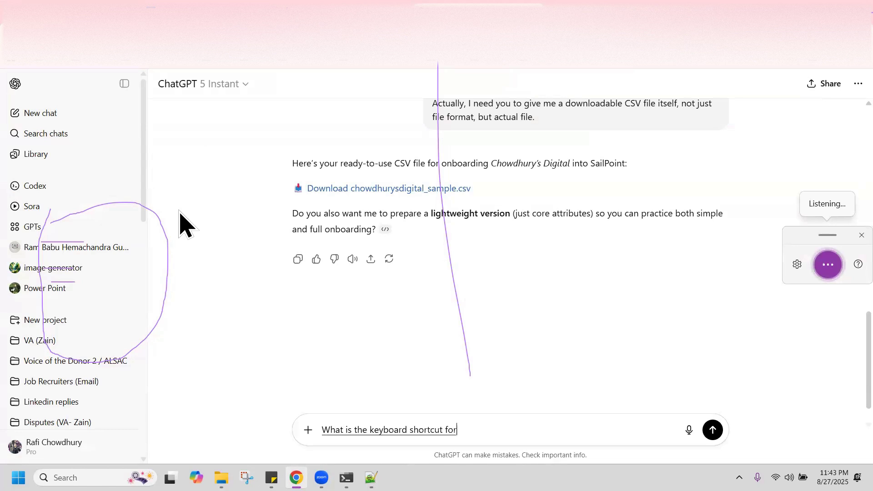
type(" pulling up two windows side by side next to each other?")
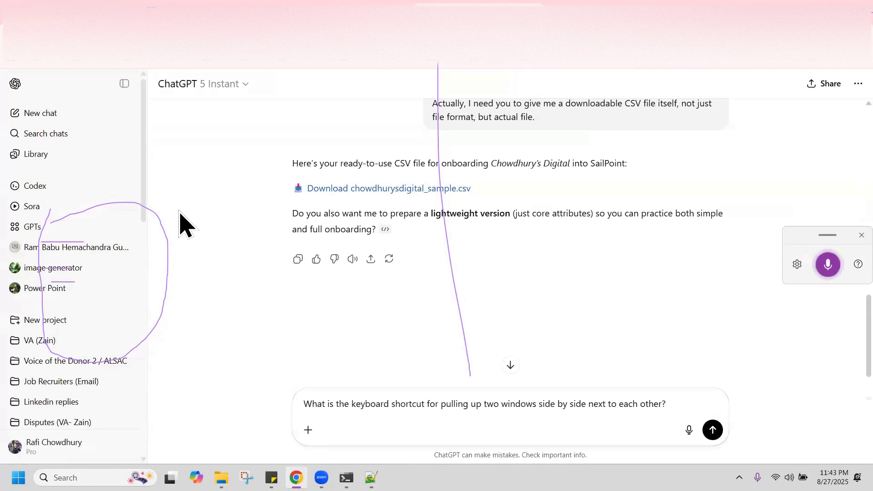
key("Return")
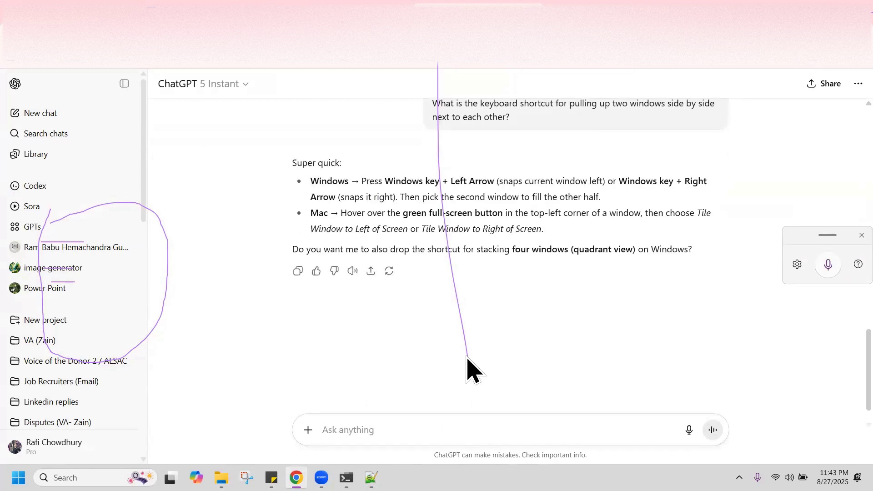
key("alt+Tab")
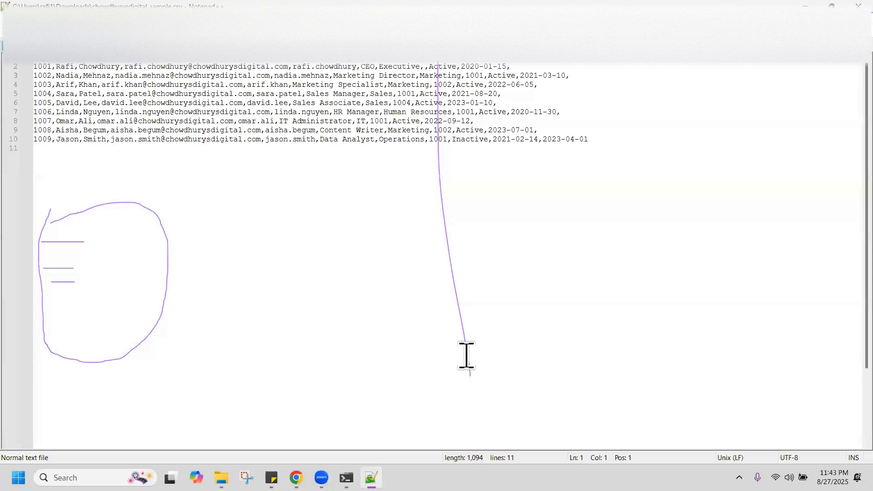
Snap the Notepad++ CSV to the right half and the SailPoint Chrome window to the left
key("super+Right")
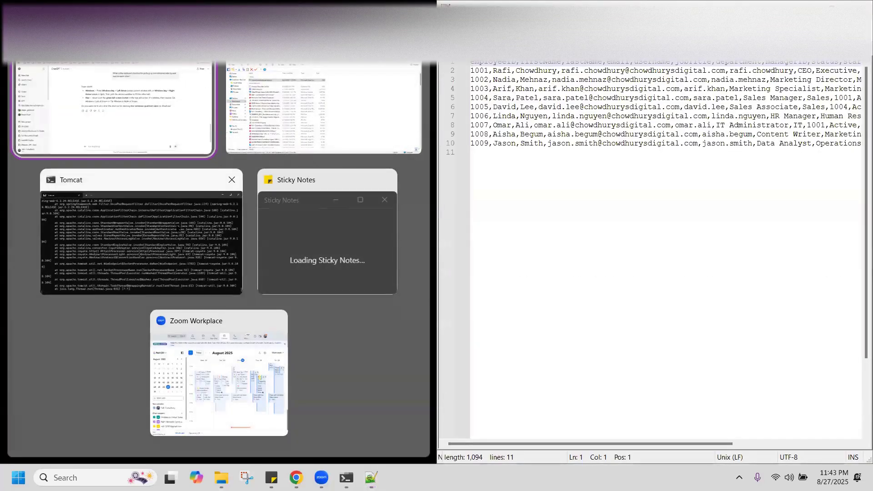
left_click(133, 138)
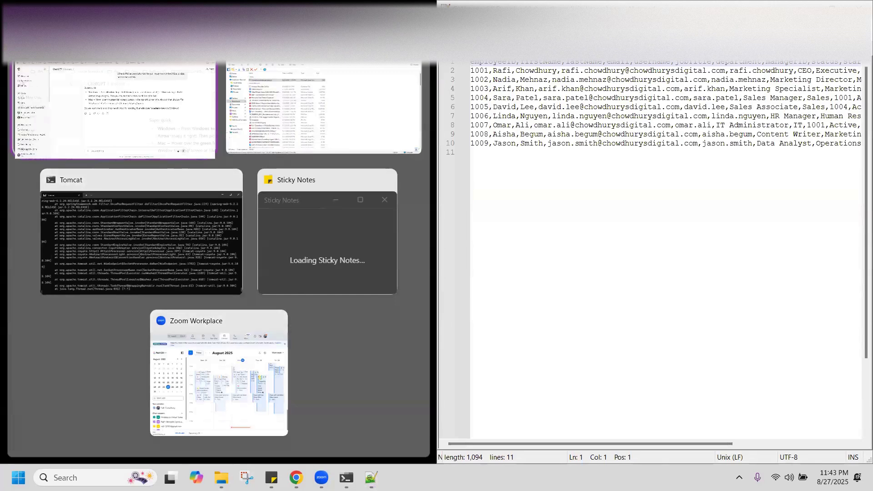
left_click(196, 8)
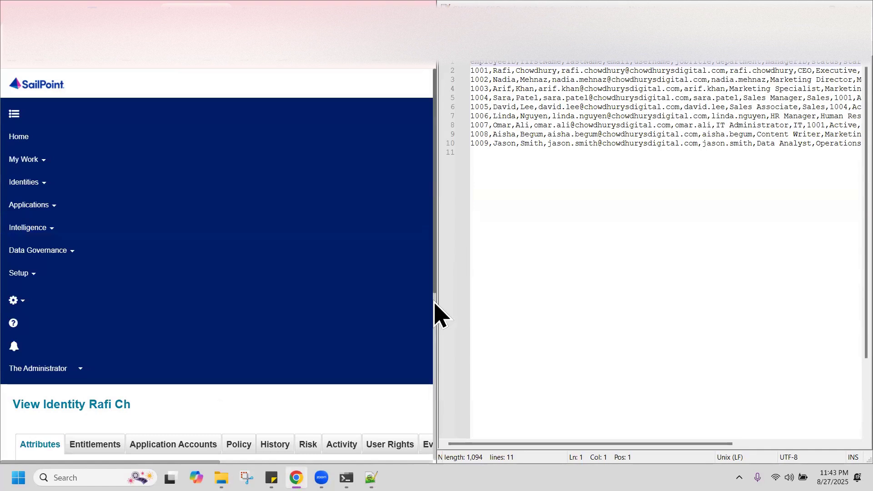
scroll(436, 312, "down", 3)
scroll(449, 388, "down", 4)
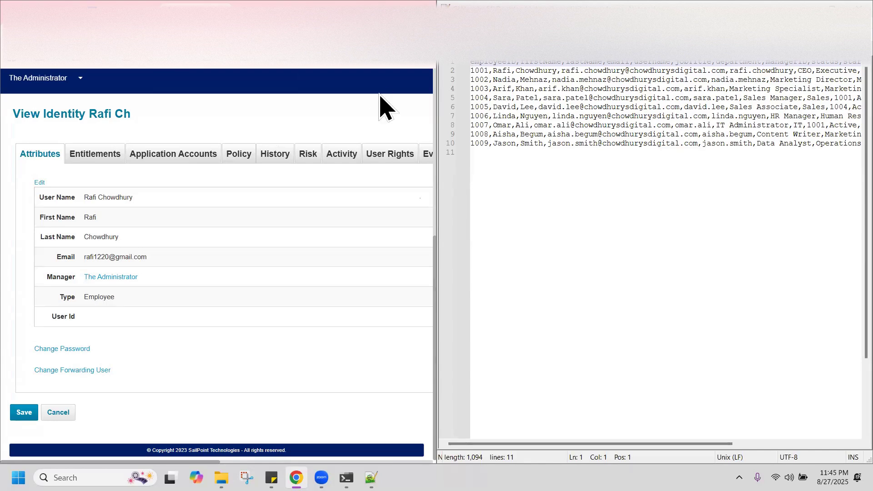
Unsnap the SailPoint browser window from the split and maximize it to full screen
key("super+Right")
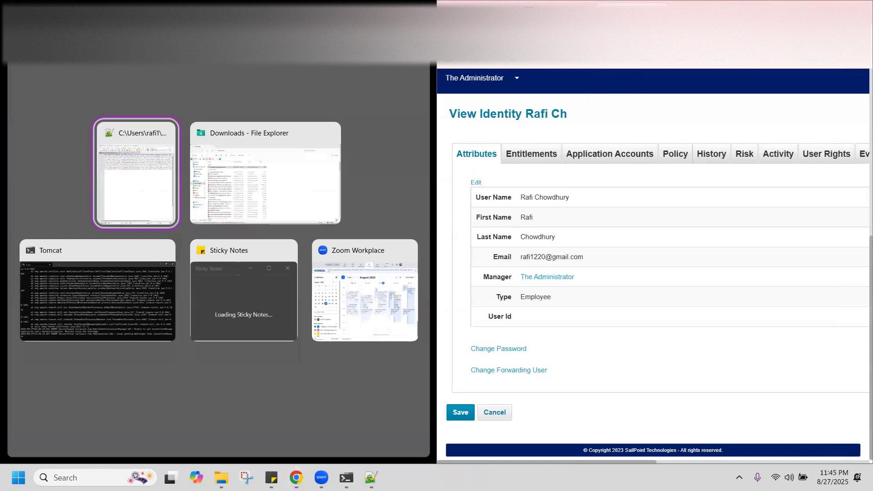
key("super+Left")
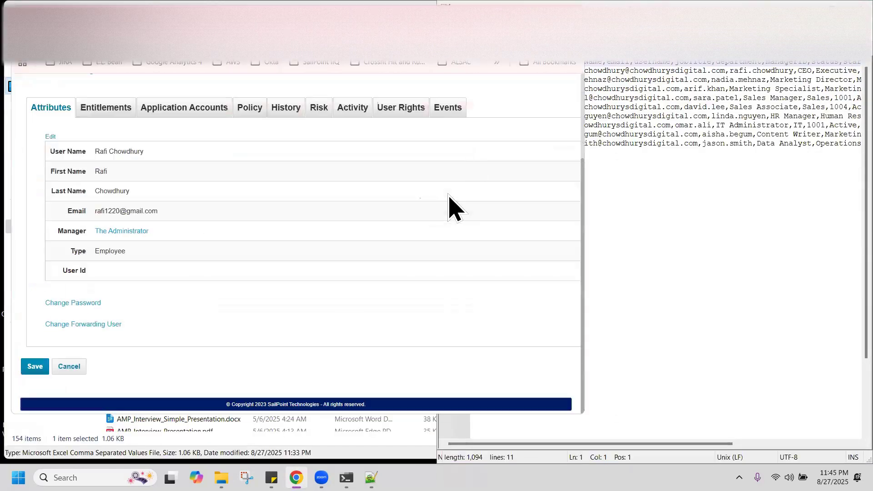
key("super+Up")
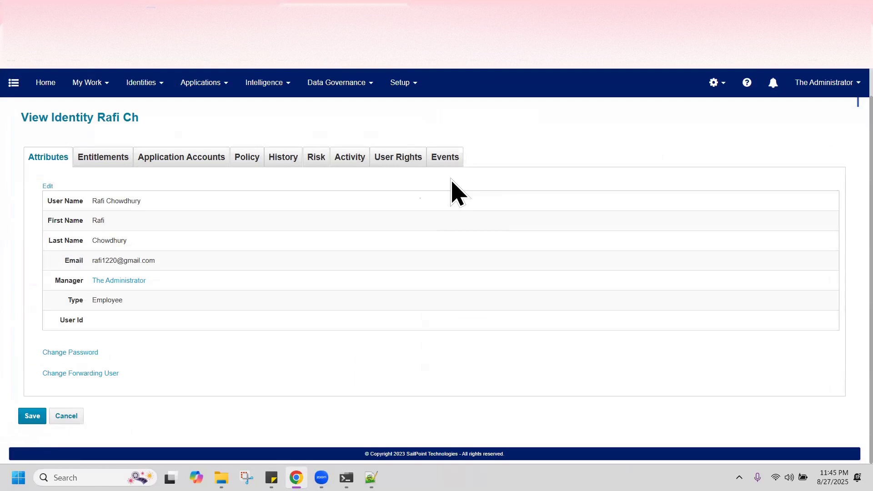
mouse_move(214, 86)
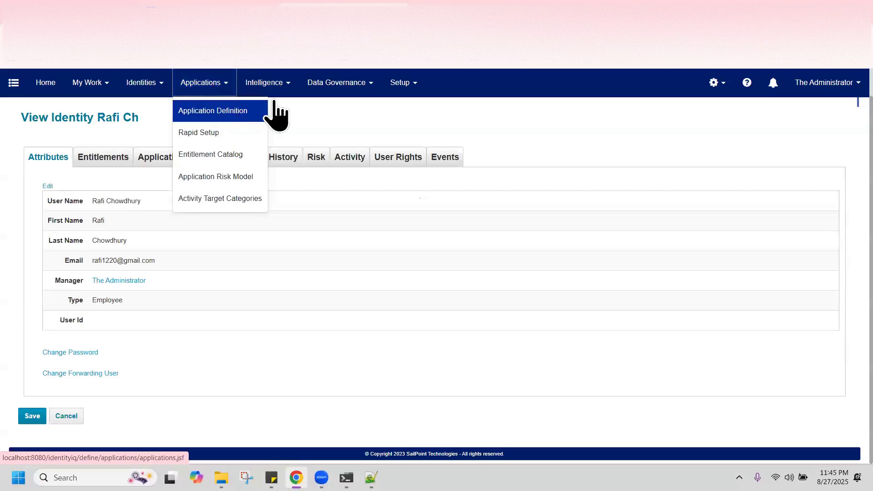
Open the Application Definition list to reach the Chowdhurys Digital application
left_click(263, 110)
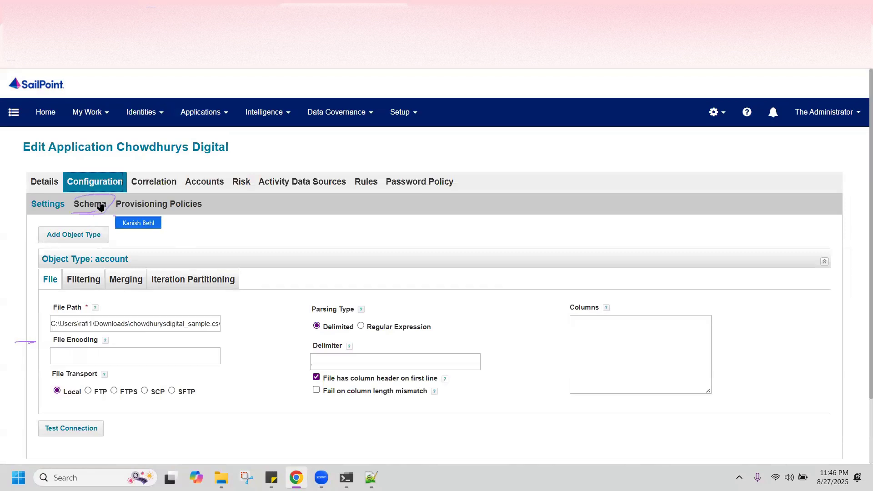
Show the Chowdhurys Digital Schema sub-tab and scroll to its empty account Attributes section
left_click(77, 204)
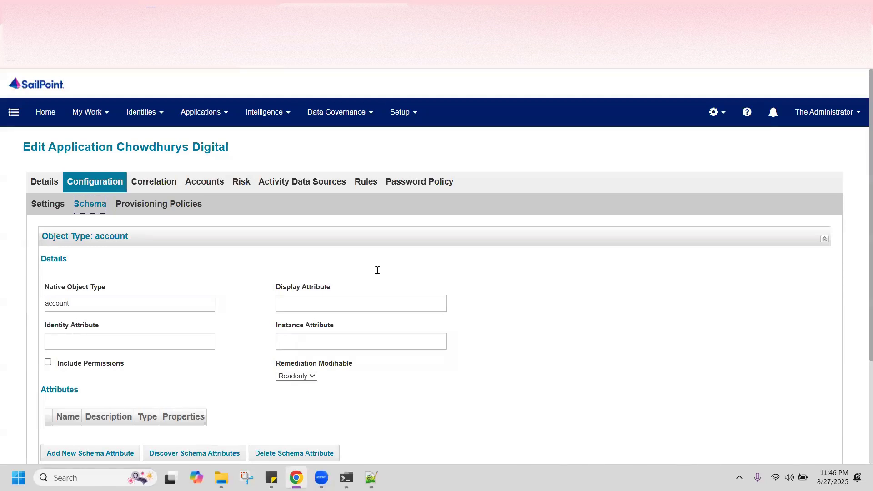
left_click(606, 339)
scroll(606, 339, "down", 3)
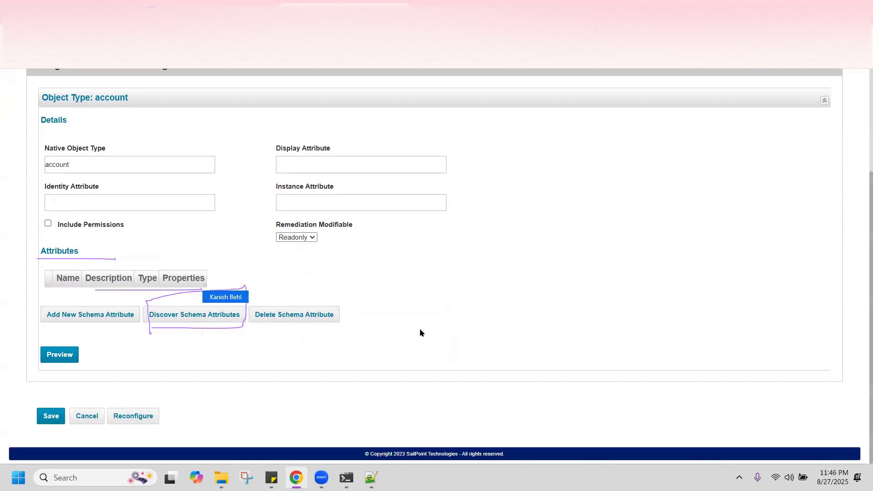
Discover schema attributes from the CSV, producing 11 string attributes from employeeID to endDate
left_click(196, 315)
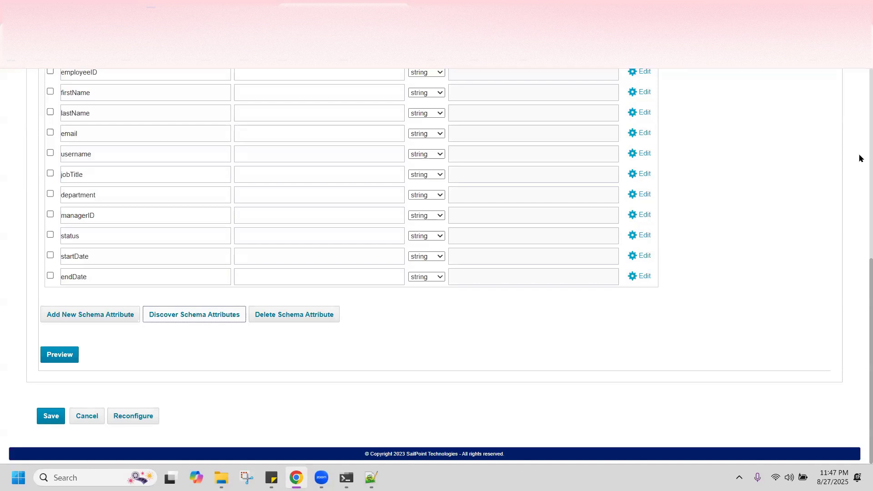
scroll(858, 178, "up", 8)
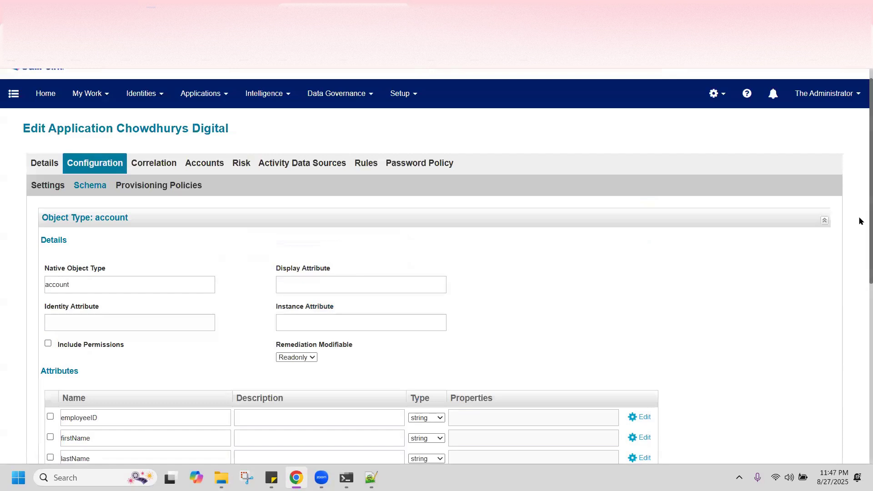
scroll(859, 167, "down", 4)
scroll(859, 182, "up", 3)
scroll(860, 211, "down", 4)
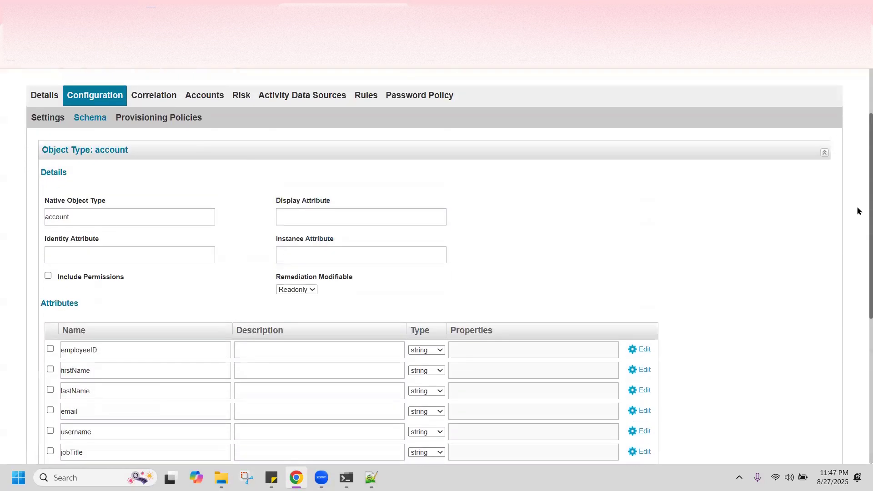
scroll(860, 296, "down", 3)
scroll(856, 248, "up", 5)
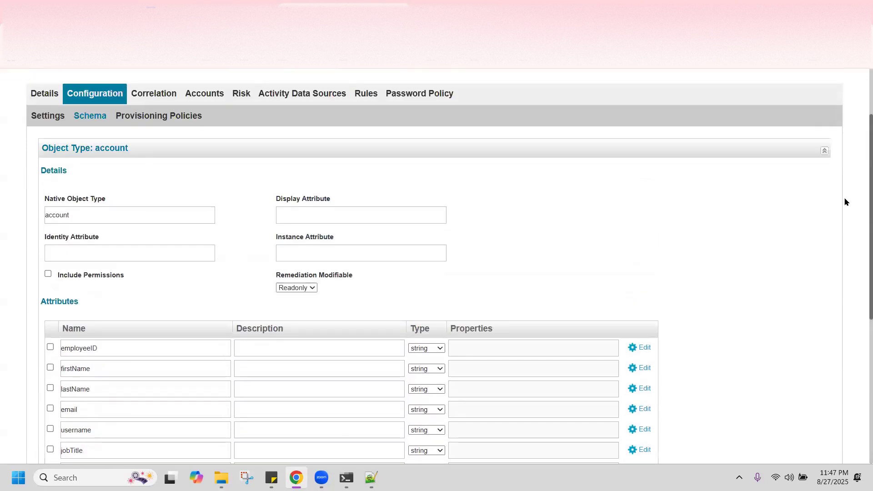
scroll(846, 201, "down", 2)
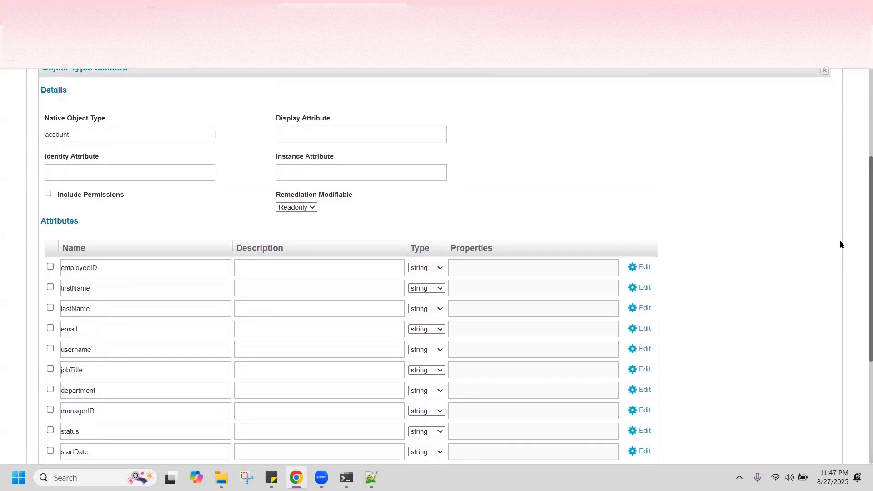
scroll(840, 245, "down", 1)
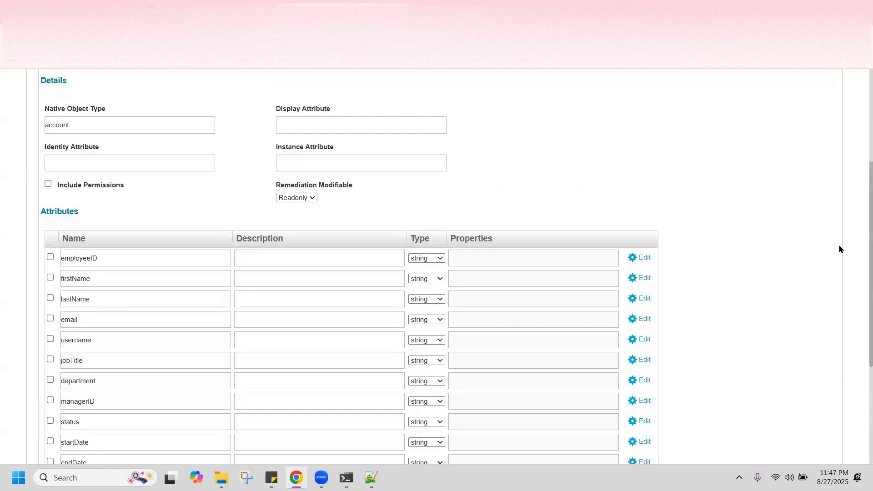
scroll(859, 258, "down", 1)
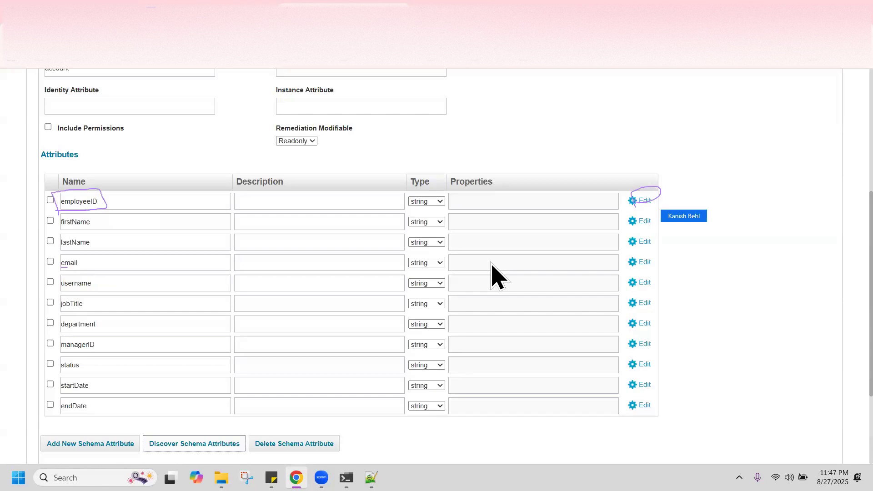
Mark employeeID as the Identity Attribute in its Advanced Properties
left_click(647, 201)
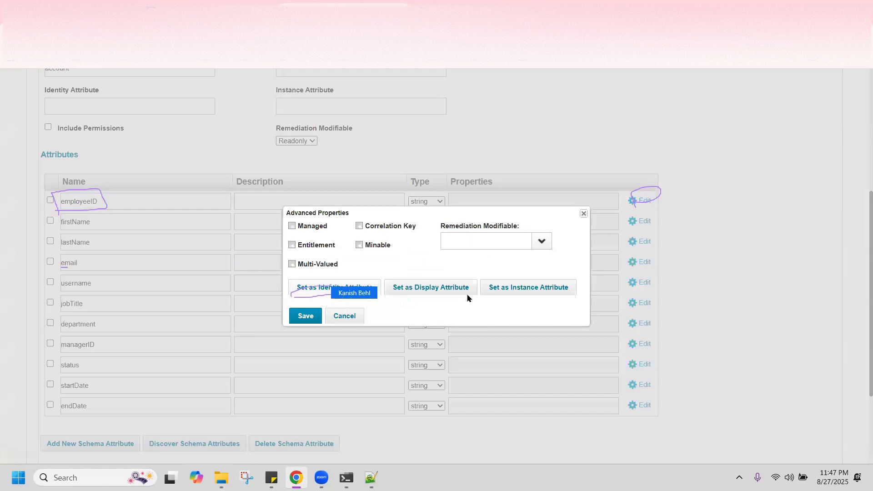
left_click(340, 289)
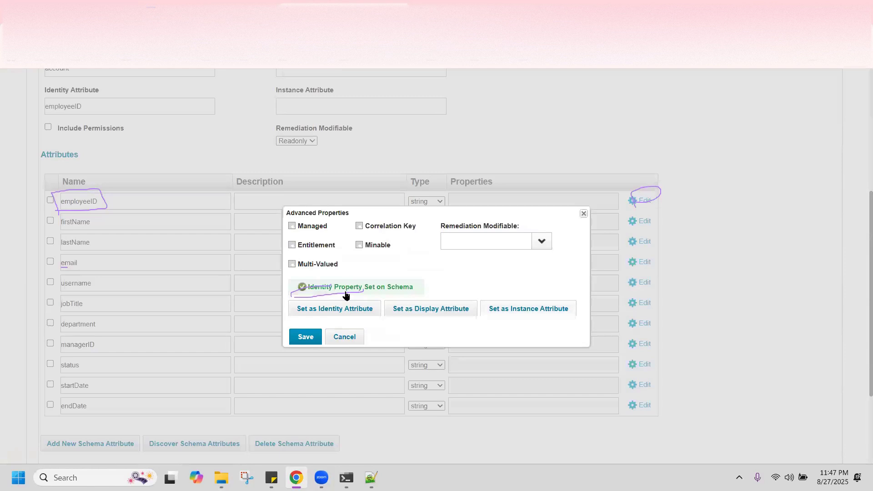
left_click(362, 331)
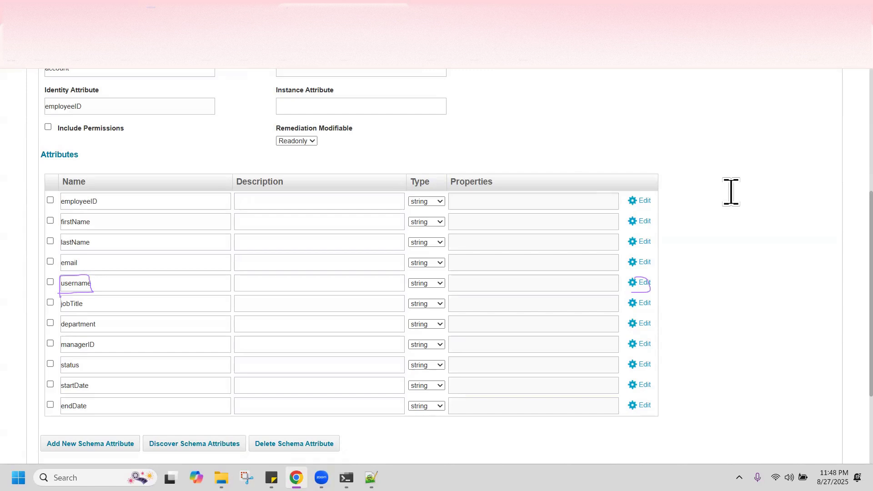
Mark username as the Display Attribute in its Advanced Properties and save
left_click(50, 282)
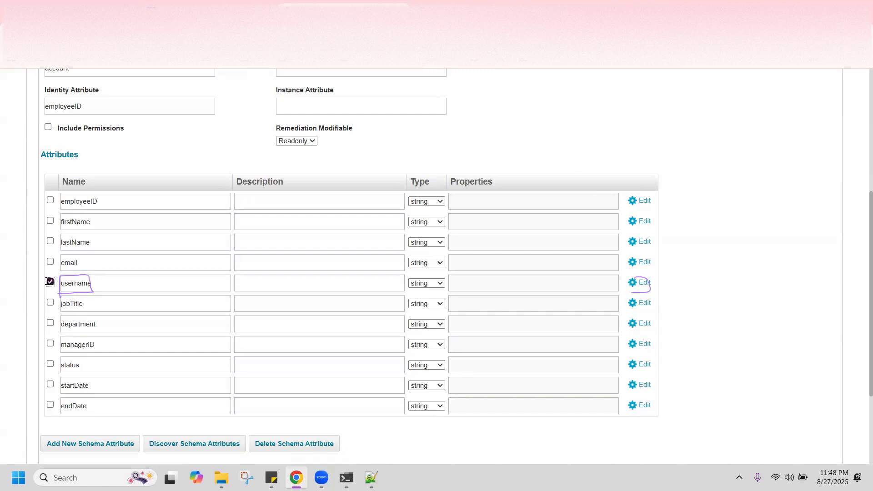
left_click(634, 285)
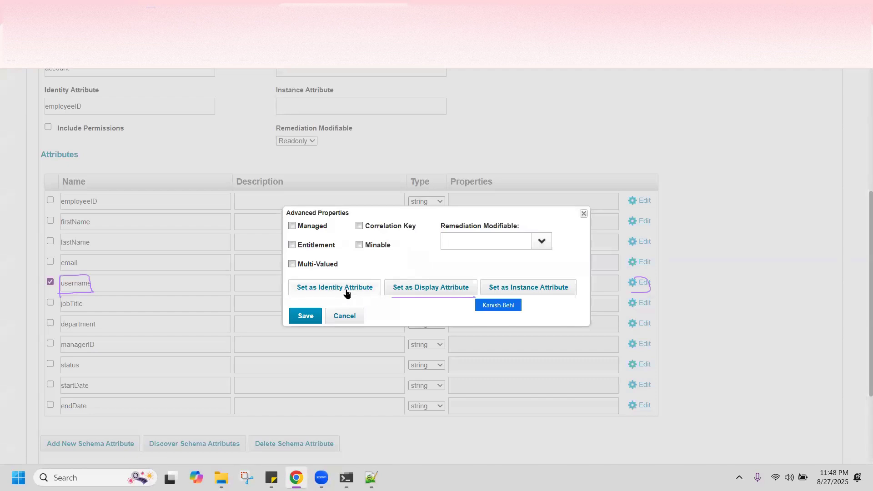
left_click(420, 293)
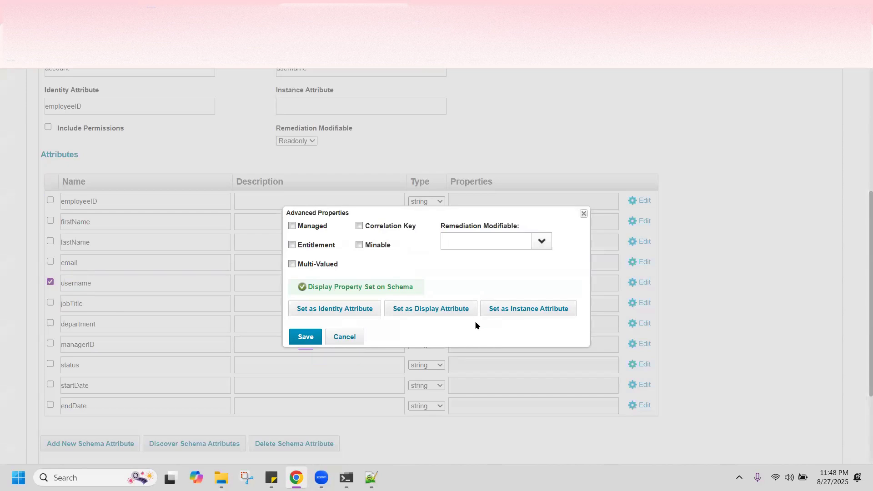
left_click(308, 337)
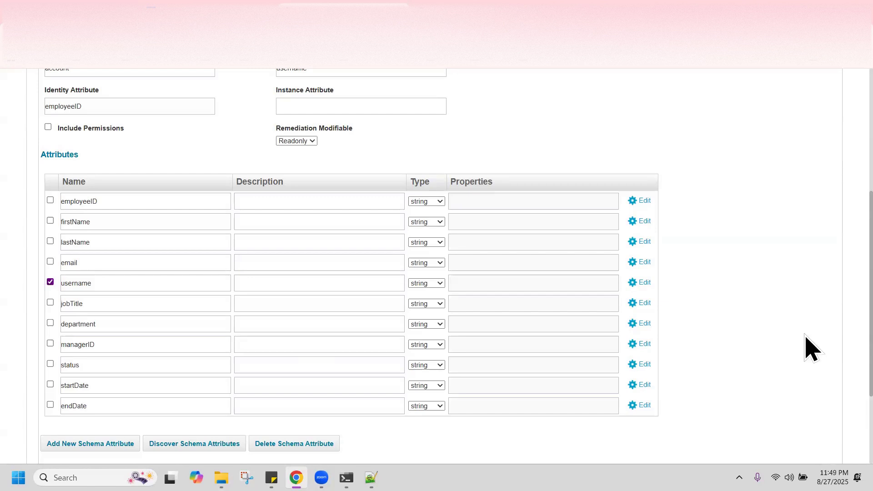
scroll(812, 348, "down", 3)
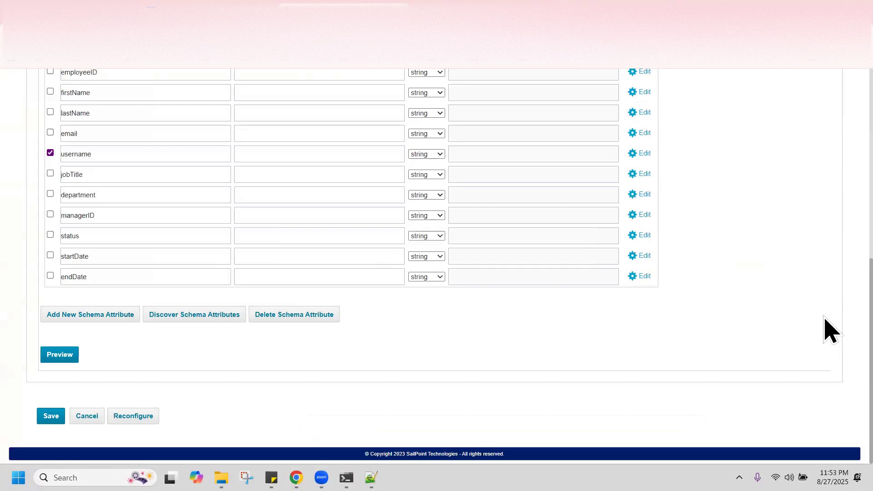
left_click(55, 358)
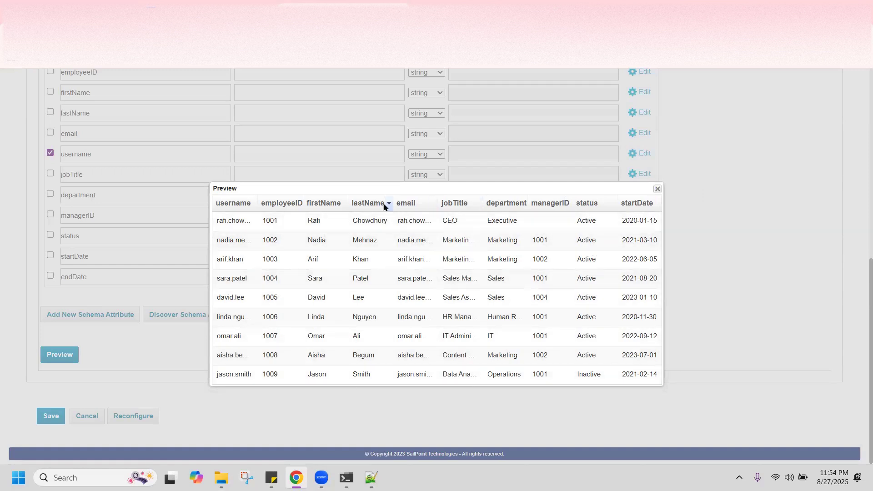
left_click(657, 190)
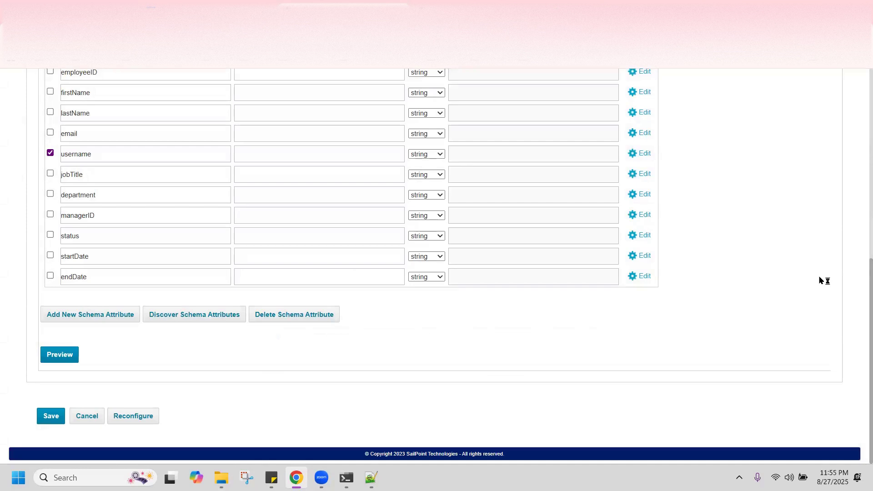
scroll(820, 277, "up", 4)
Scroll to the top and switch to the Chowdhurys Digital application's Correlation tab
scroll(821, 280, "up", 4)
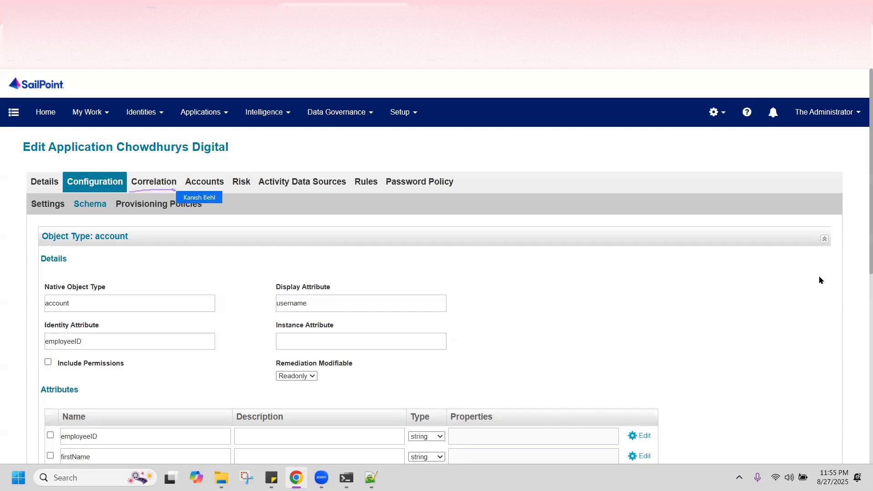
left_click(158, 183)
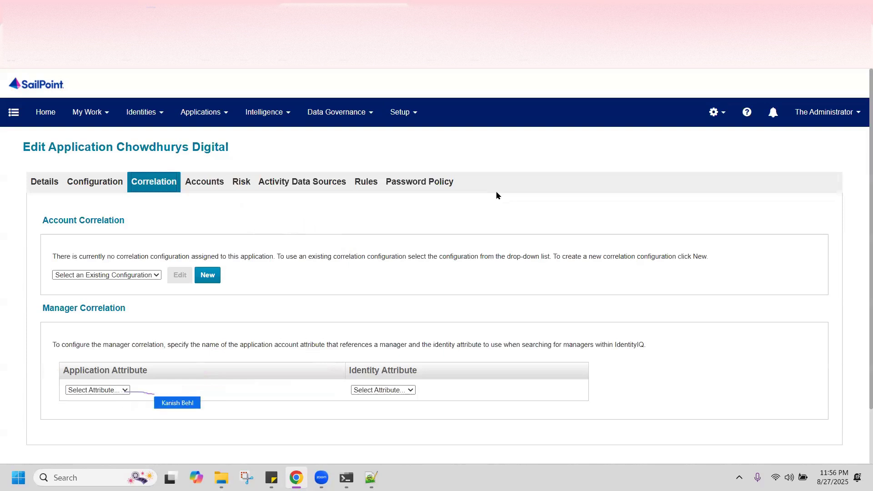
left_click(103, 391)
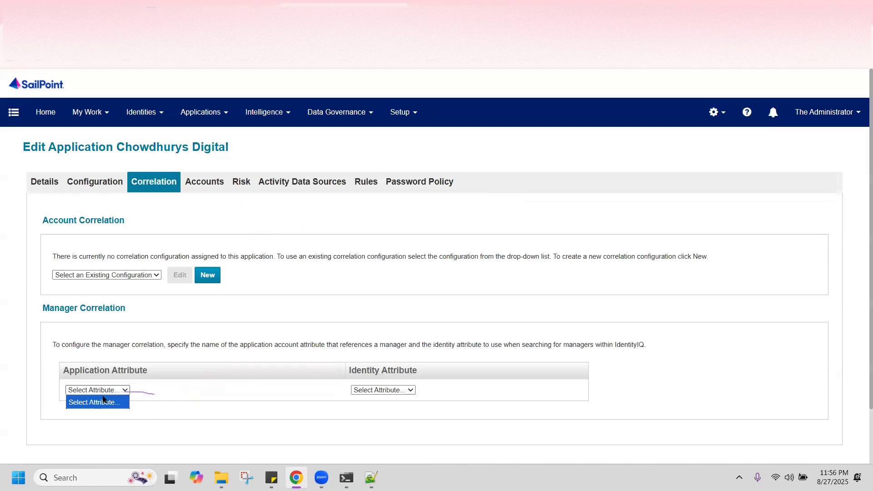
left_click(96, 390)
left_click(97, 391)
left_click(371, 390)
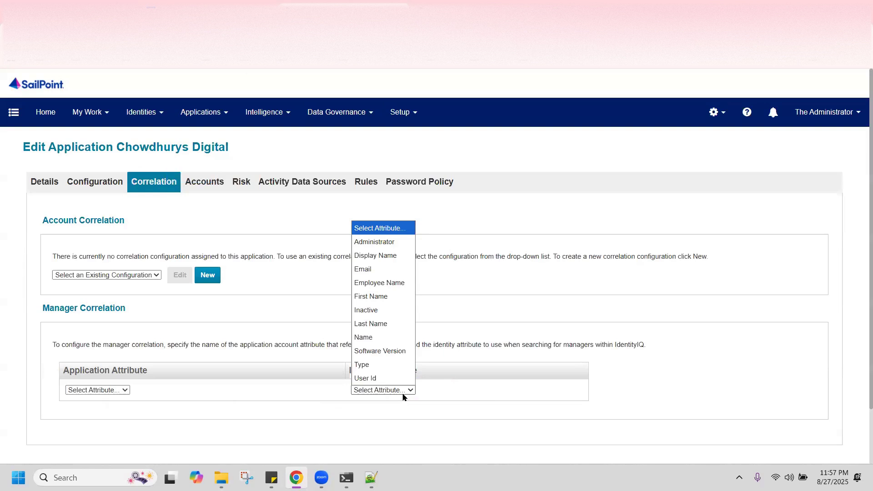
left_click(259, 301)
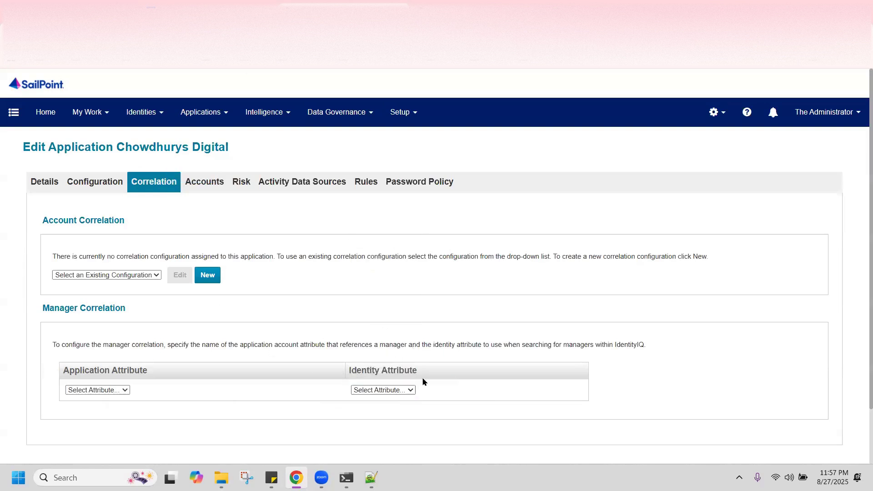
left_click(411, 390)
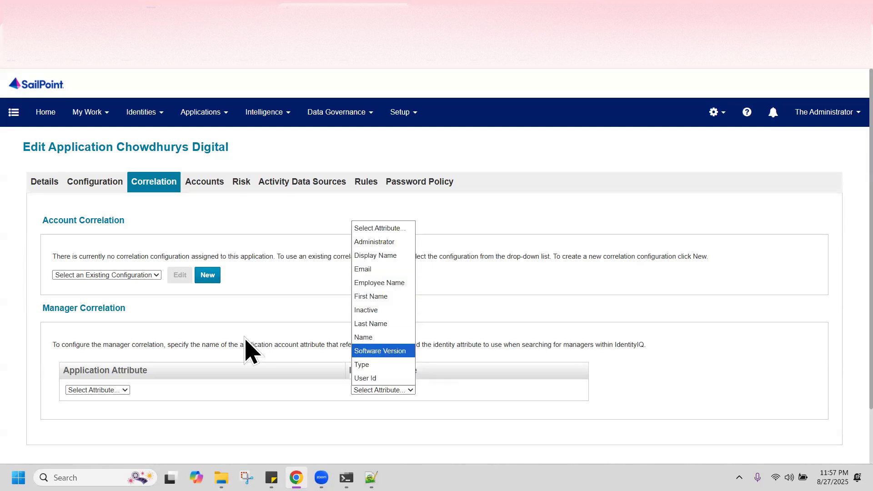
left_click(281, 319)
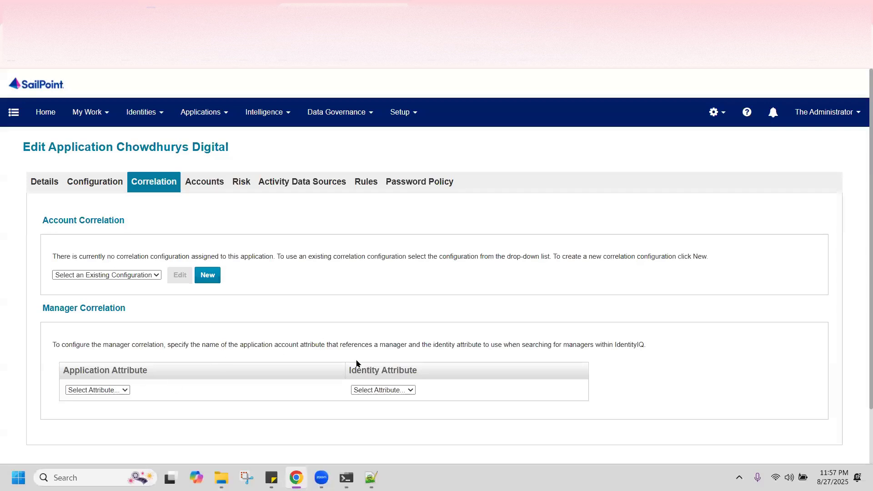
left_click(406, 394)
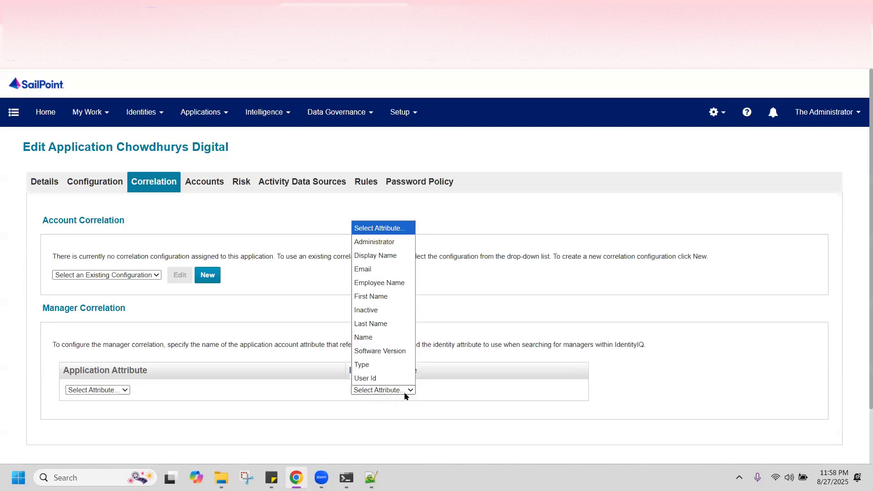
left_click(540, 191)
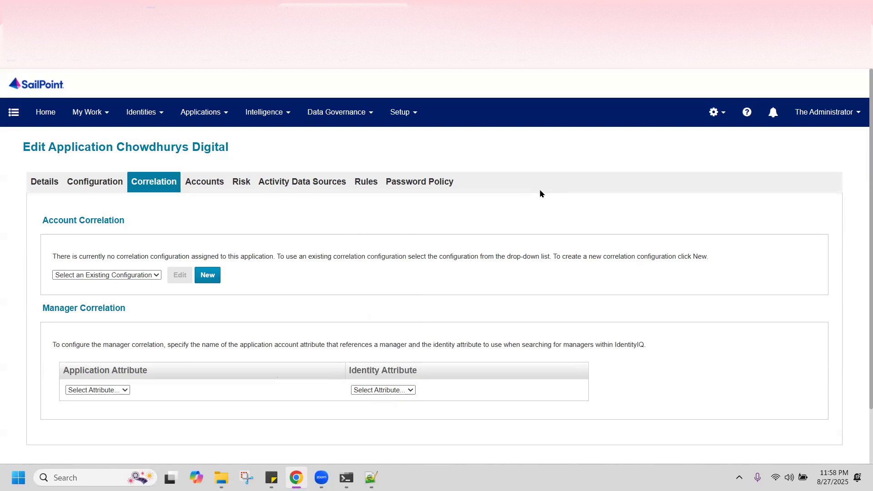
left_click(368, 182)
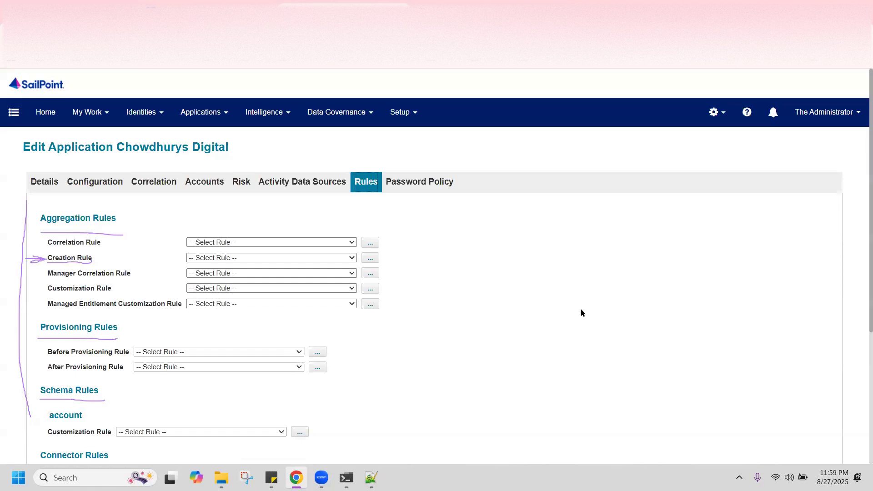
Create a new Creation Rule with code identity.setPassword(...) assigning a fixed sample password
left_click(370, 258)
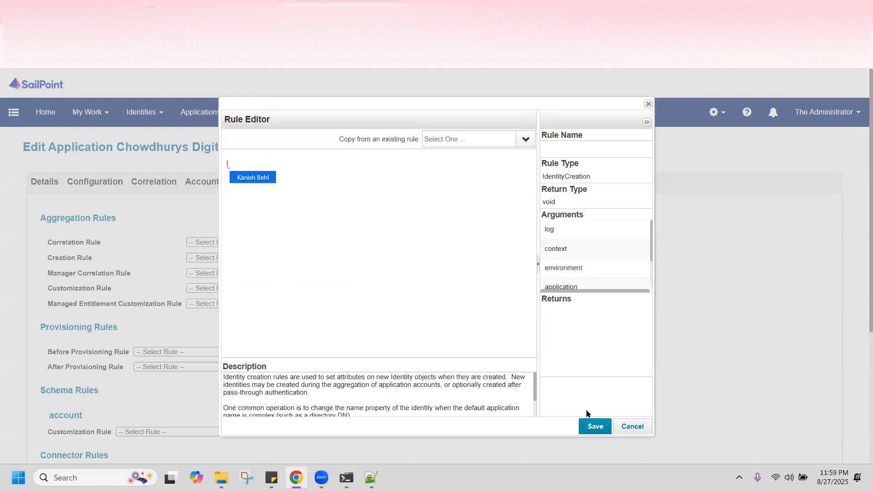
left_click(271, 191)
type("iden")
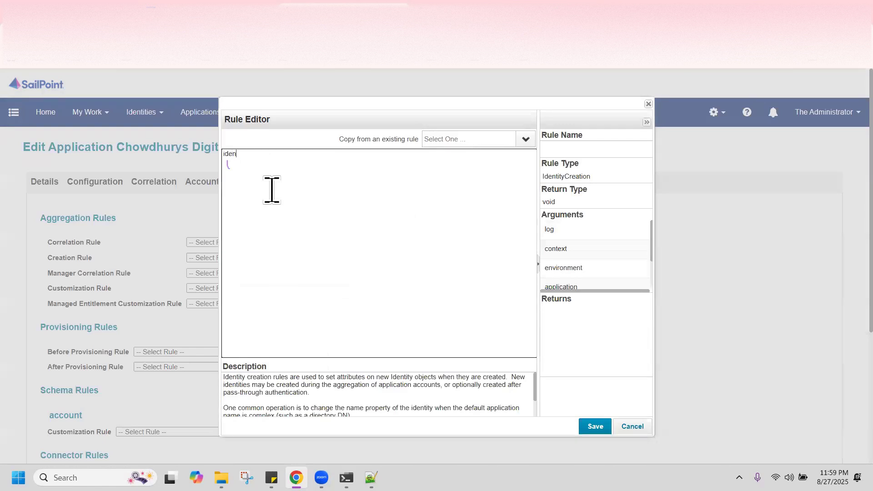
type("tity.setPassword(\"")
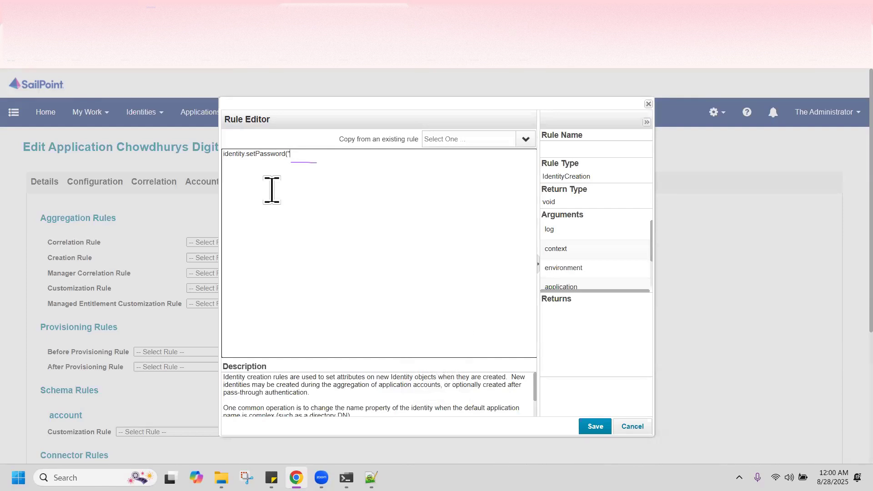
type("test123\");")
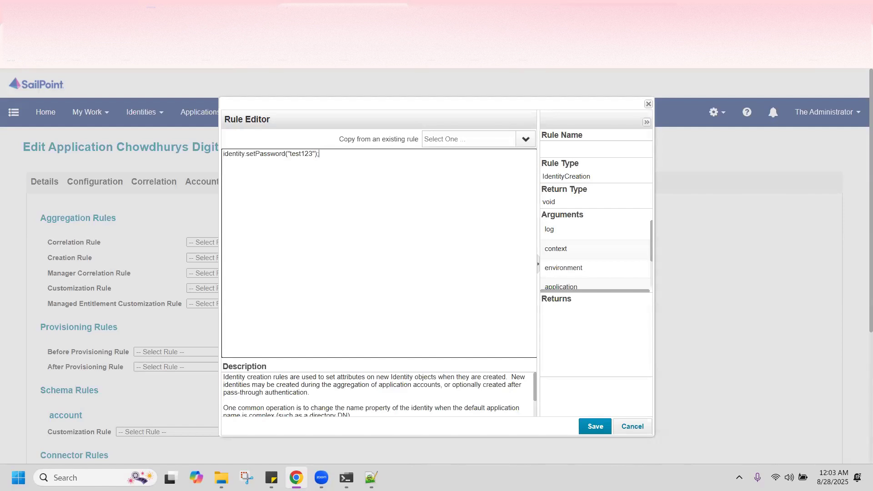
Glance at the WhatsApp chat and ChatGPT page, then return to the SailPoint Rule Editor
left_click(614, 10)
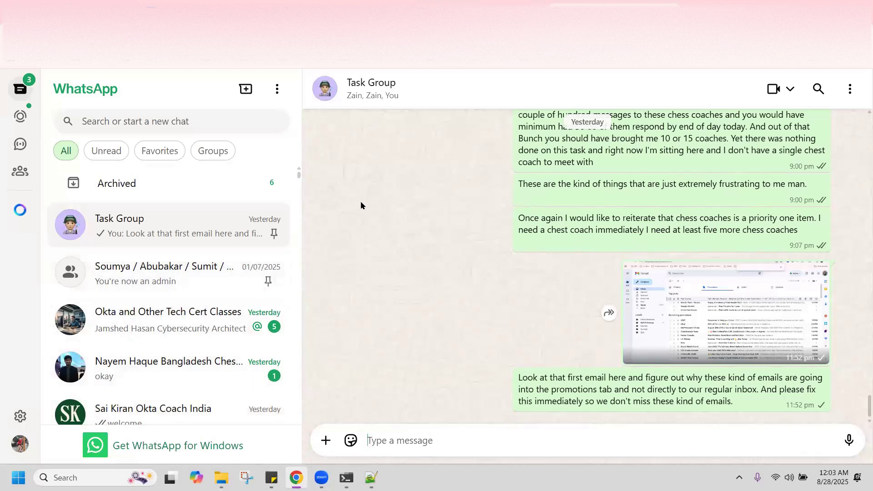
left_click(423, 5)
left_click(362, 5)
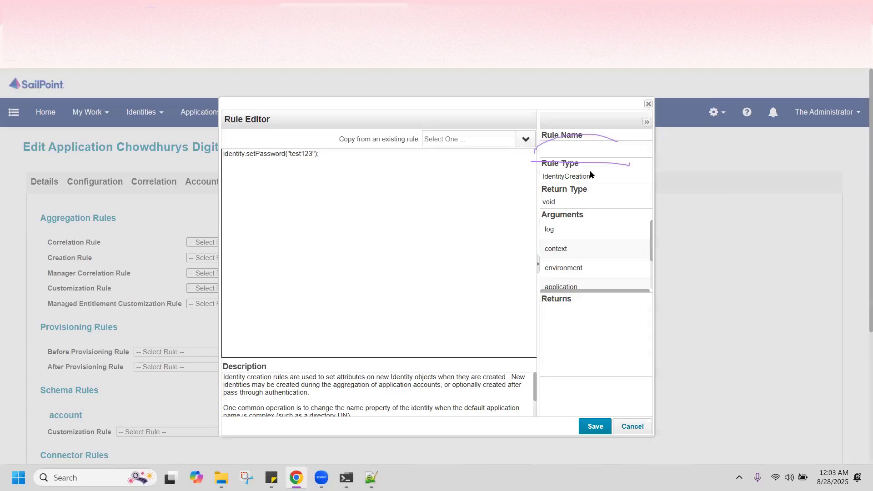
Name the new creation rule 'Create Password' and save it
left_click(581, 154)
type("Creatio")
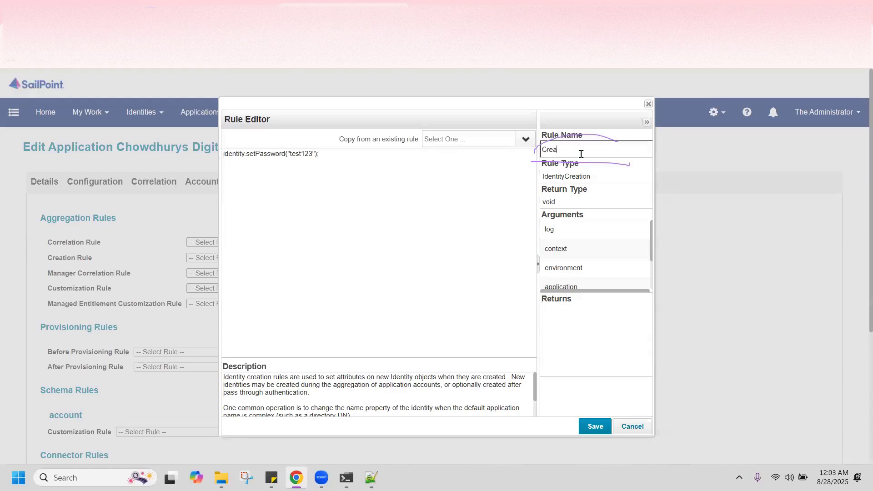
key("BackSpace")
key("BackSpace")
key("BackSpace")
key("BackSpace")
key("BackSpace")
key("BackSpace")
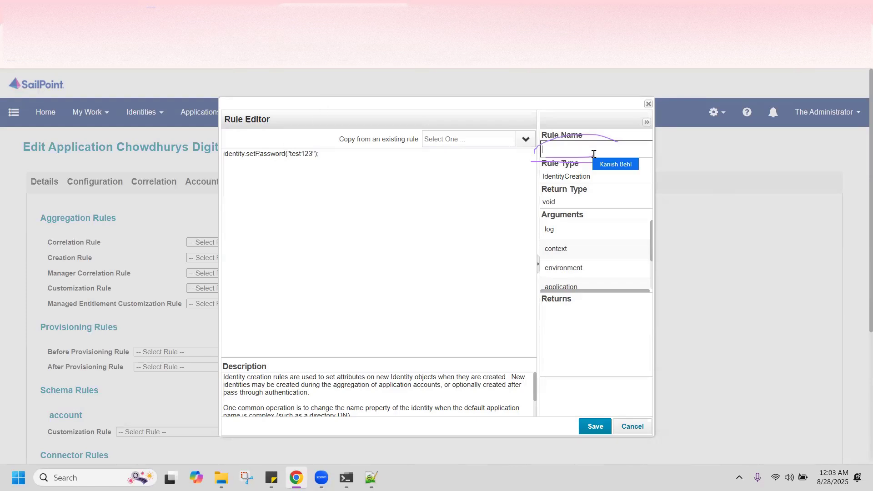
type("Created")
key("BackSpace")
key("BackSpace")
type("ion")
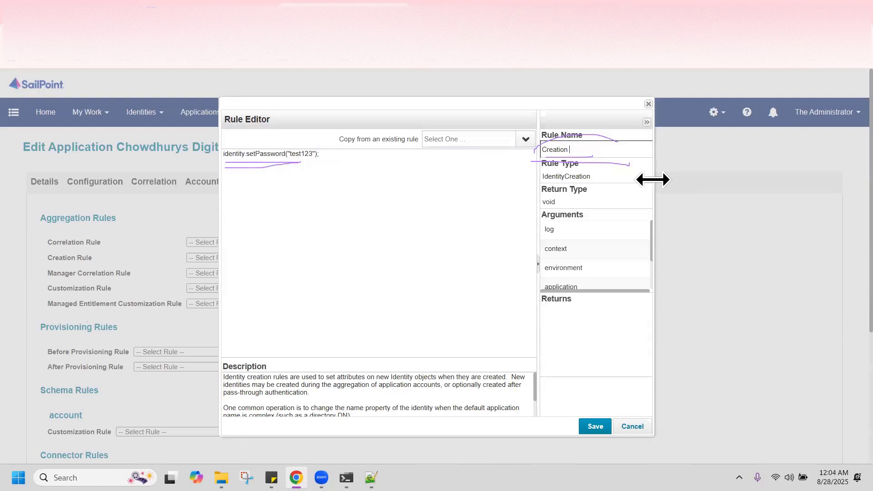
key("BackSpace")
key("BackSpace")
key("BackSpace")
key("BackSpace")
key("BackSpace")
key("BackSpace")
key("BackSpace")
key("BackSpace")
key("BackSpace")
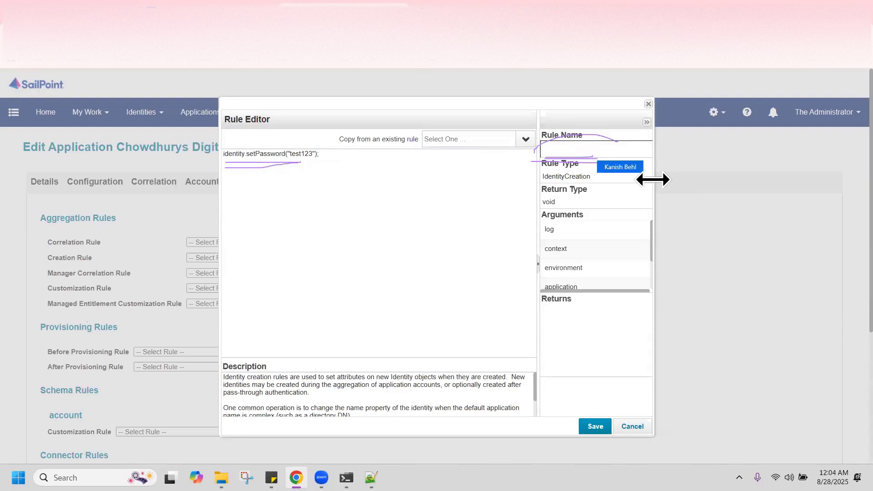
type("Create Password")
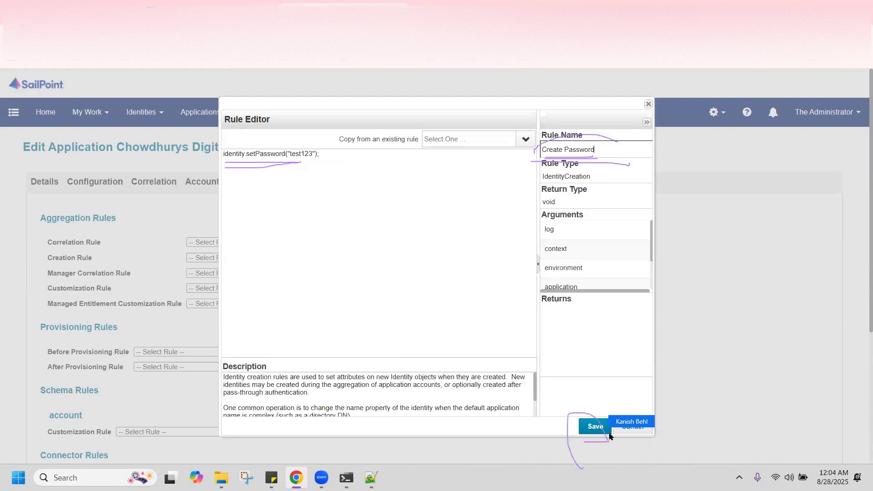
left_click(596, 427)
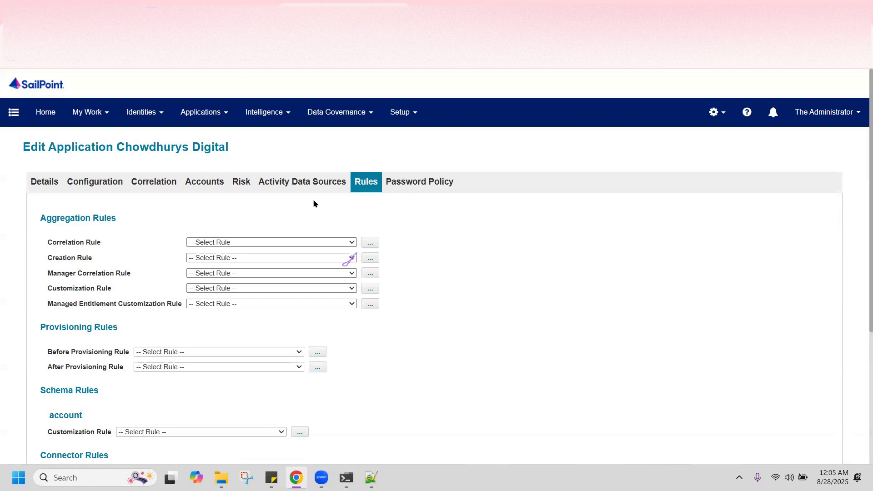
Pick Create Password from the Creation Rule dropdown on the Rules tab
left_click(351, 258)
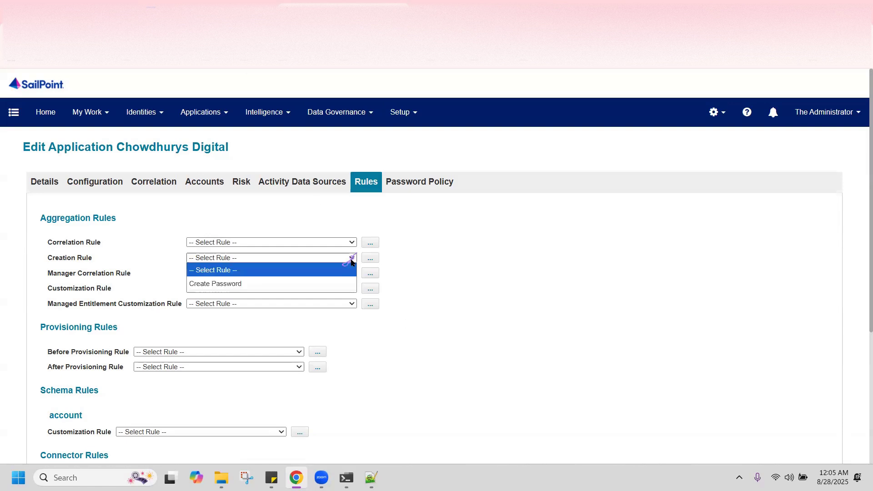
left_click(285, 284)
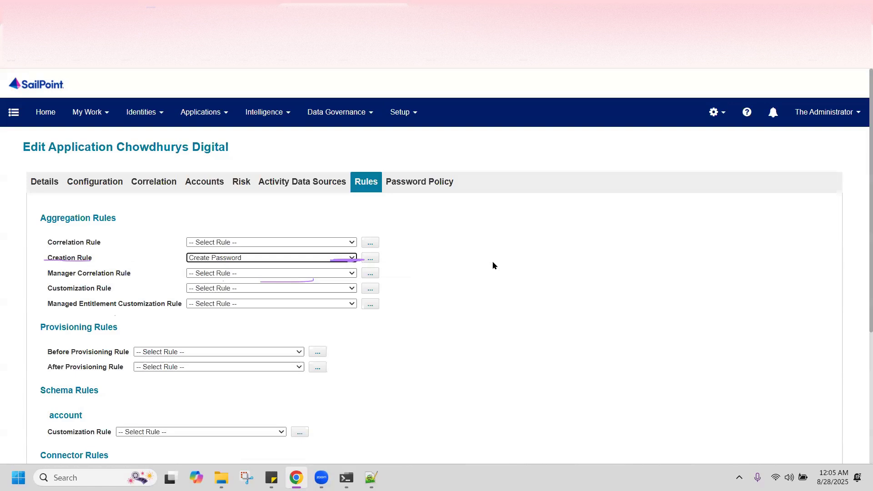
left_click(353, 257)
left_click(455, 269)
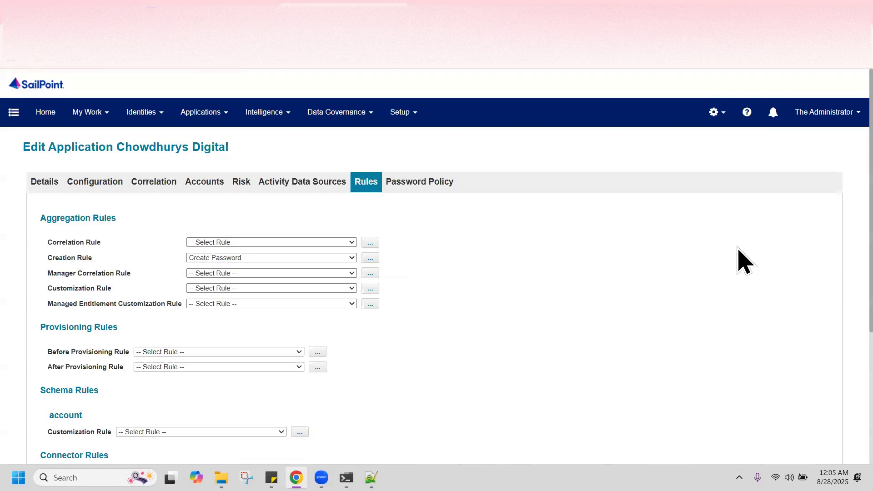
Save the Chowdhurys Digital application from the bottom of the Rules tab
scroll(830, 371, "down", 4)
scroll(826, 371, "down", 1)
scroll(826, 309, "up", 4)
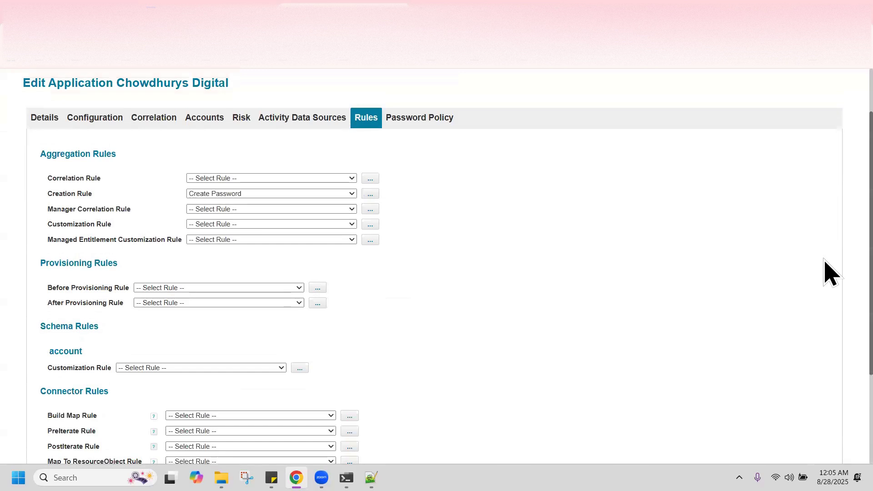
scroll(826, 261, "up", 1)
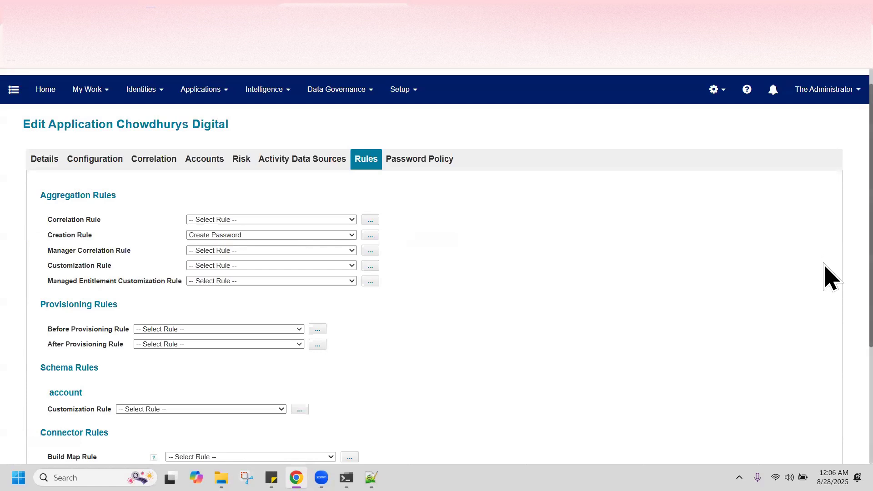
scroll(828, 396, "down", 4)
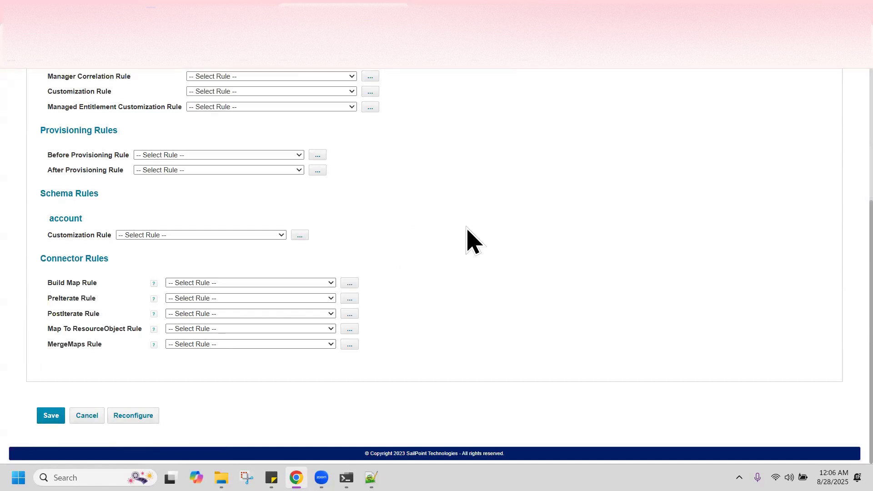
scroll(467, 229, "up", 5)
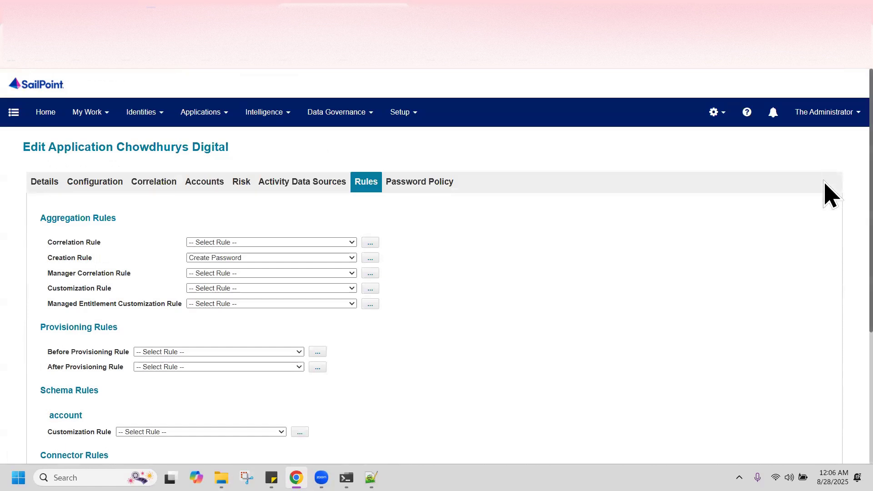
scroll(832, 309, "down", 4)
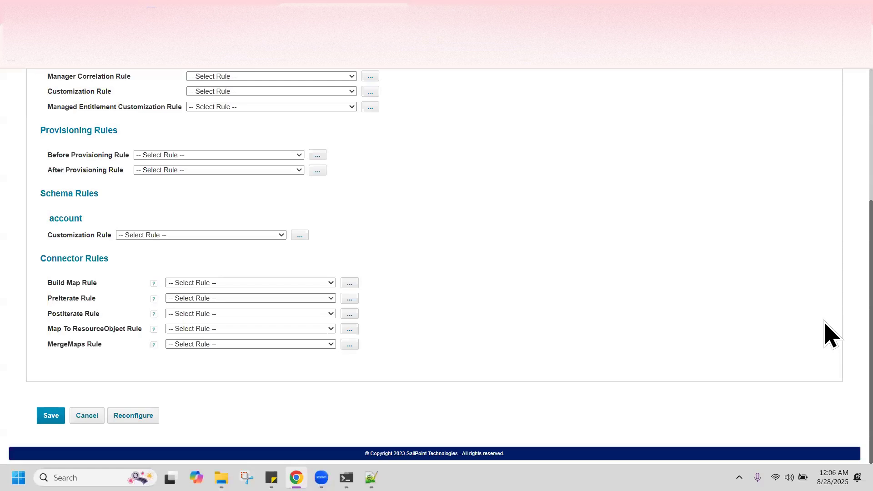
scroll(826, 190, "up", 5)
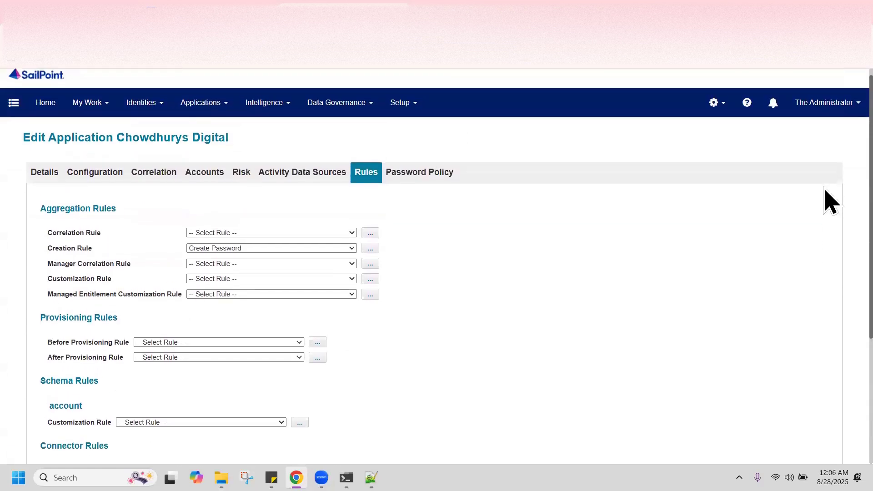
scroll(827, 391, "down", 4)
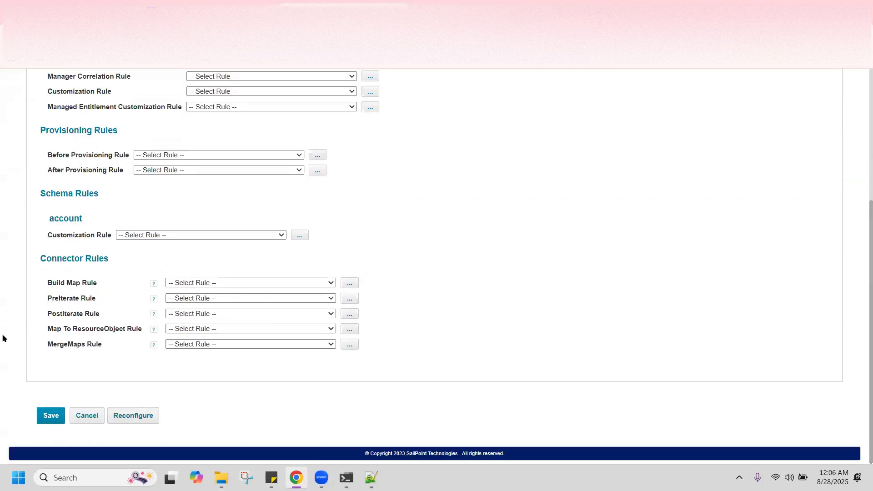
left_click(50, 416)
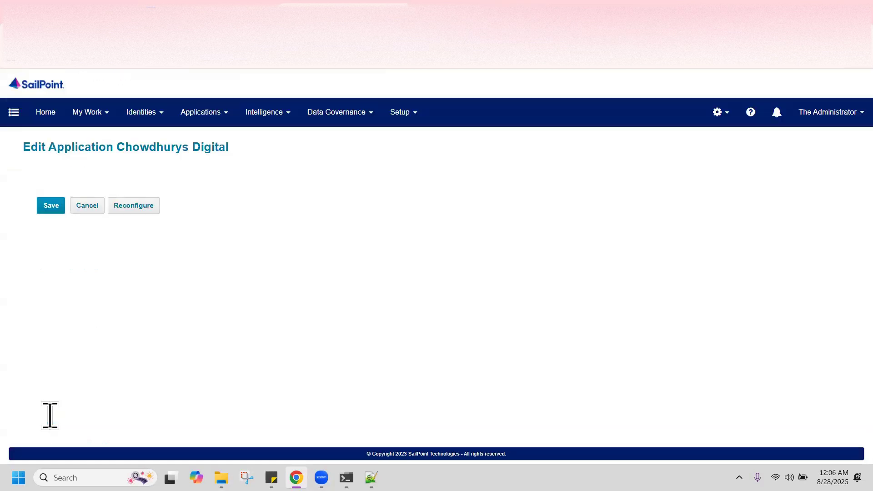
Switch to the application's Details tab and scroll down toward its Save button
scroll(828, 302, "down", 4)
scroll(828, 293, "up", 4)
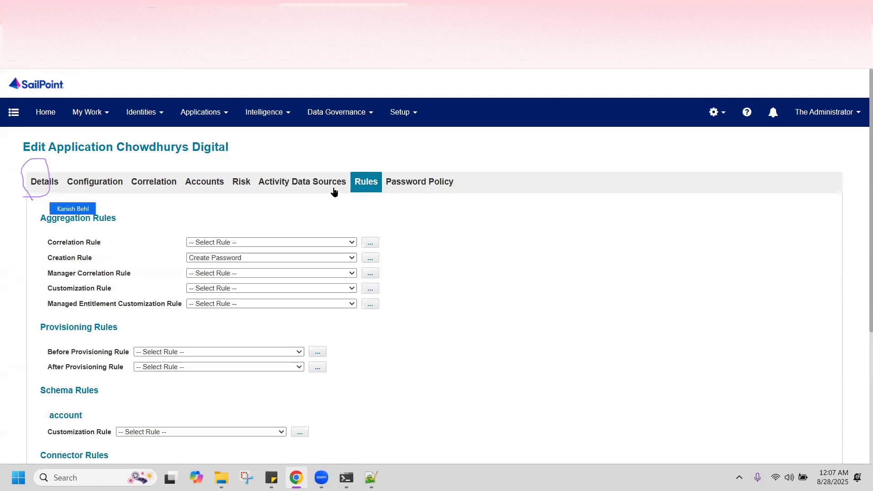
left_click(51, 182)
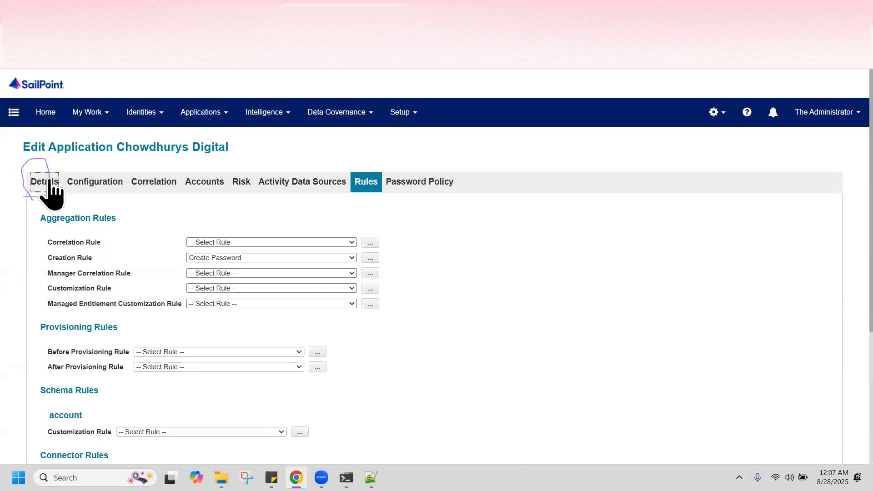
scroll(46, 318, "down", 3)
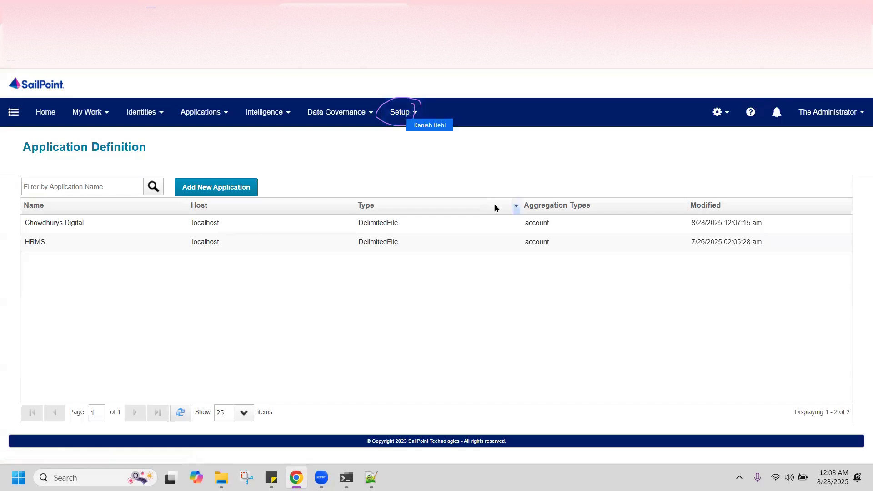
Go to Setup > Tasks and expand the New Task list of task types
left_click(394, 117)
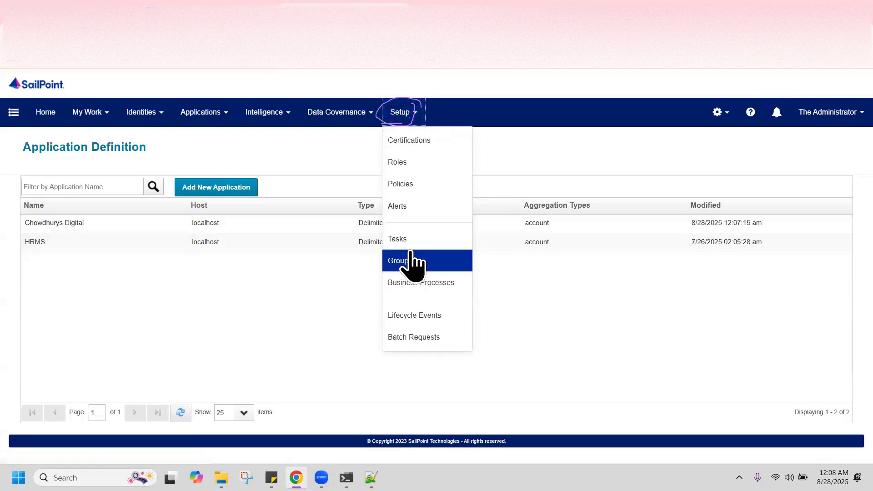
left_click(401, 240)
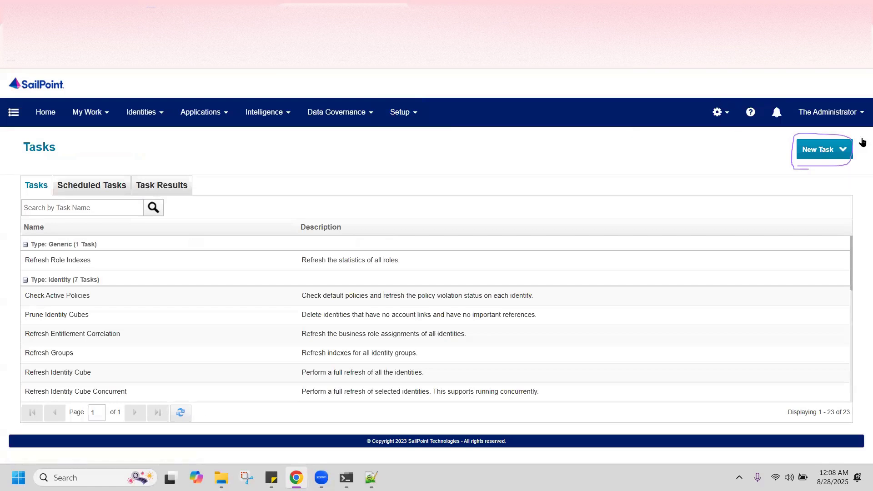
left_click(820, 153)
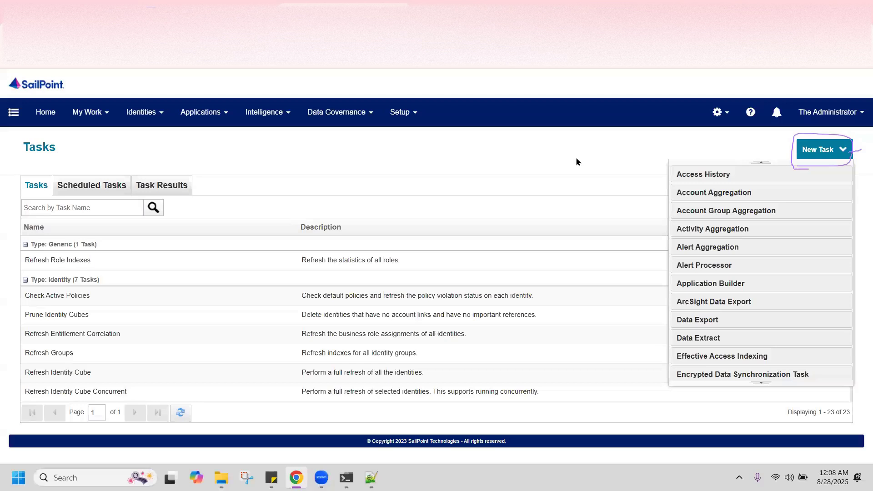
Create a new Account Aggregation task named 'Chowdhury's Digital'
left_click(701, 193)
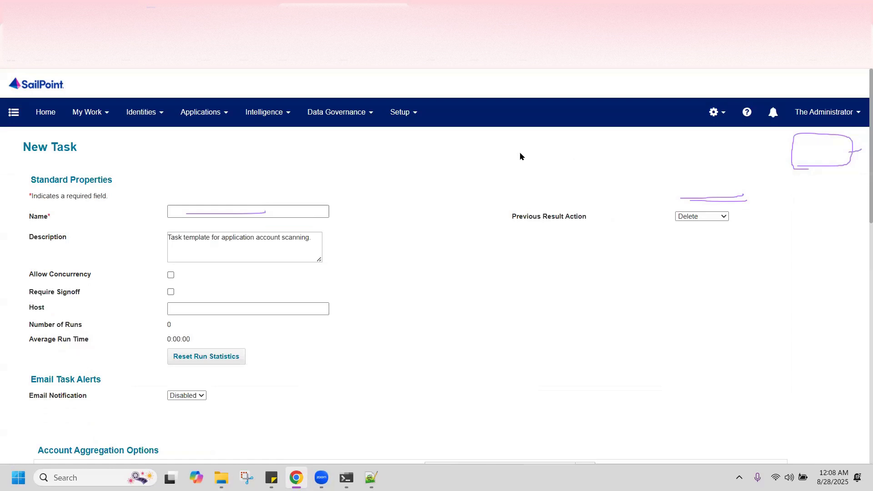
left_click(218, 214)
type("Chowdhury's Digital")
left_click(448, 235)
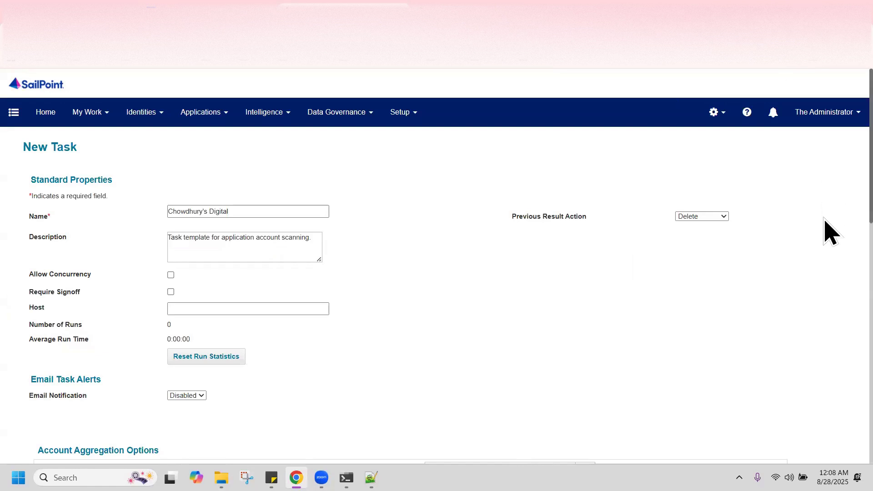
scroll(827, 231, "down", 2)
scroll(824, 232, "down", 2)
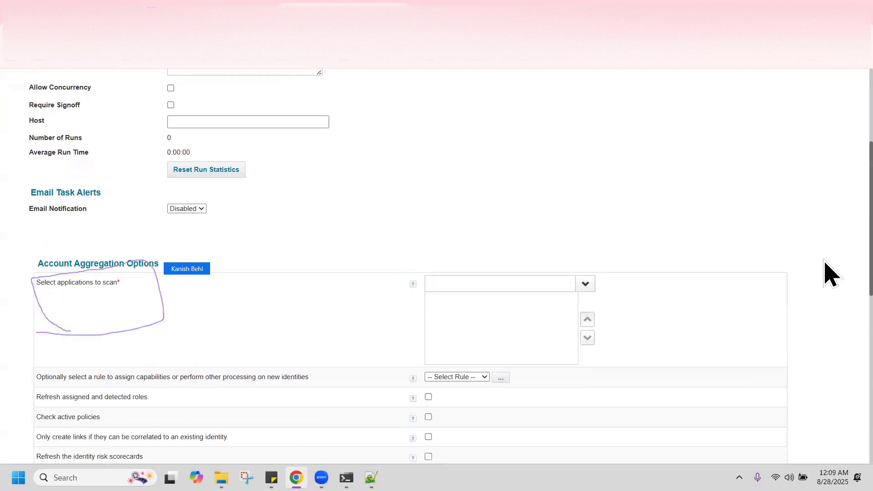
scroll(829, 245, "up", 3)
scroll(825, 245, "down", 1)
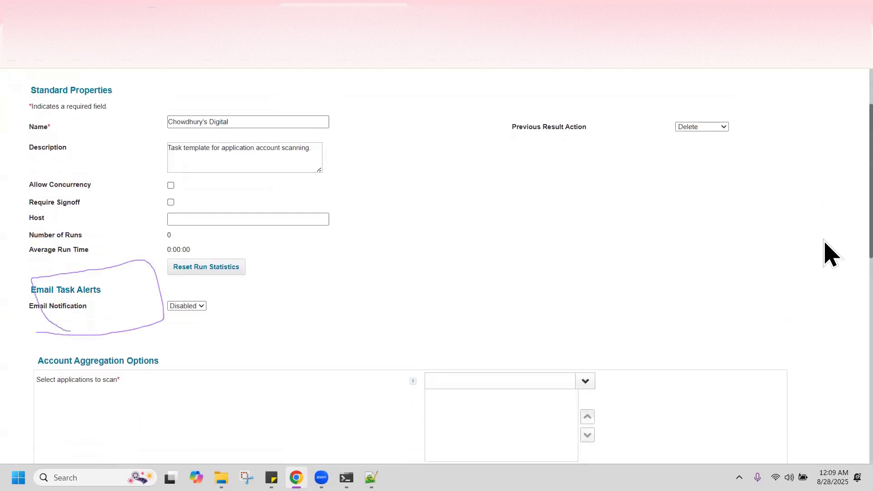
scroll(824, 205, "up", 3)
scroll(829, 255, "down", 4)
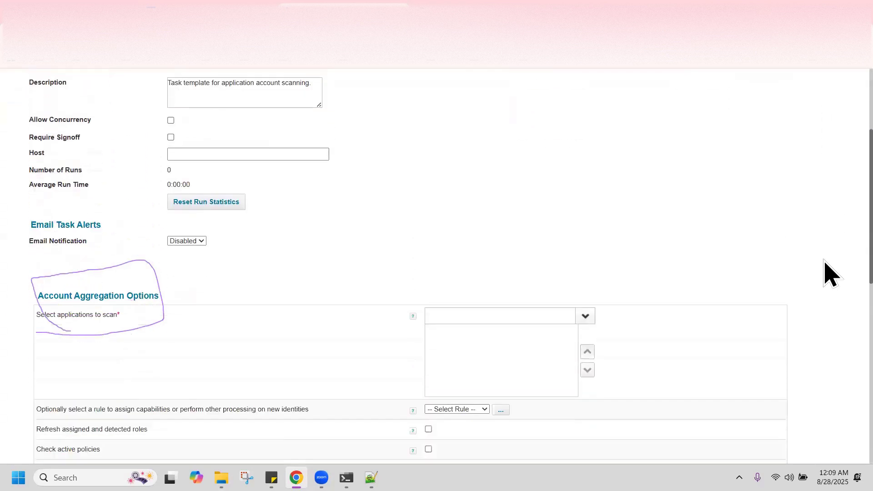
scroll(830, 218, "up", 3)
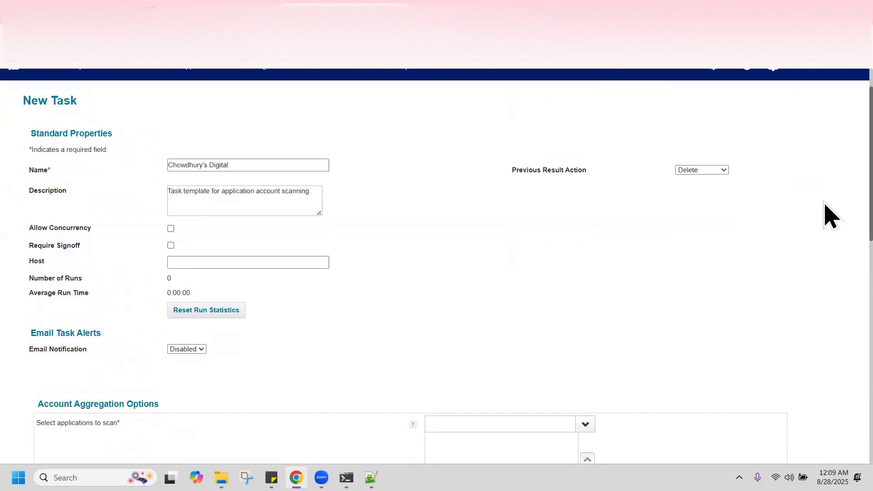
scroll(830, 215, "down", 1)
scroll(830, 209, "up", 2)
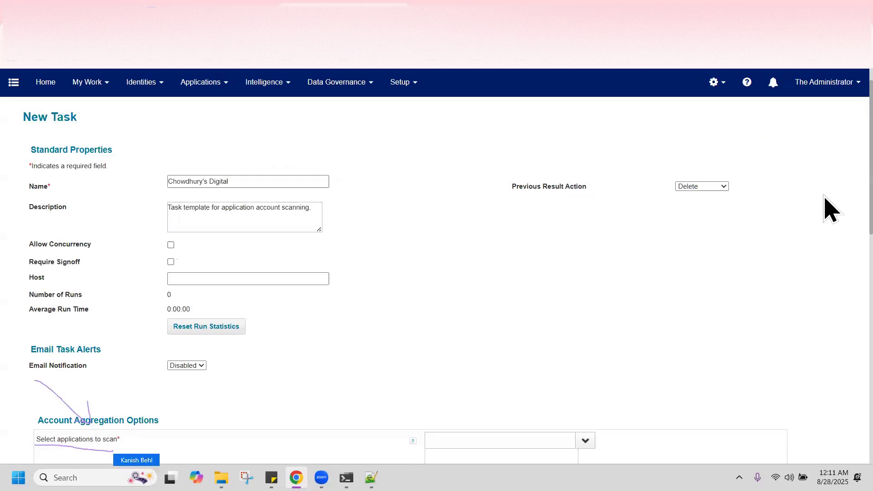
scroll(828, 292, "down", 5)
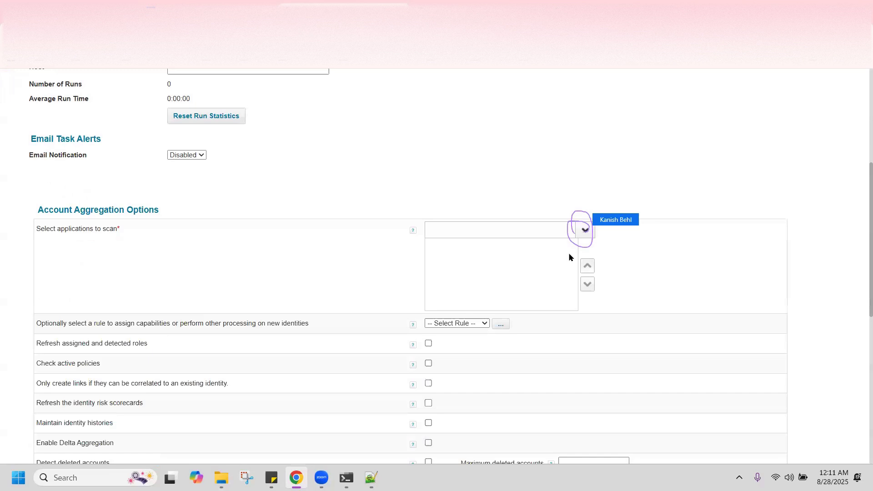
Choose Chowdhurys Digital as the application to scan
left_click(585, 230)
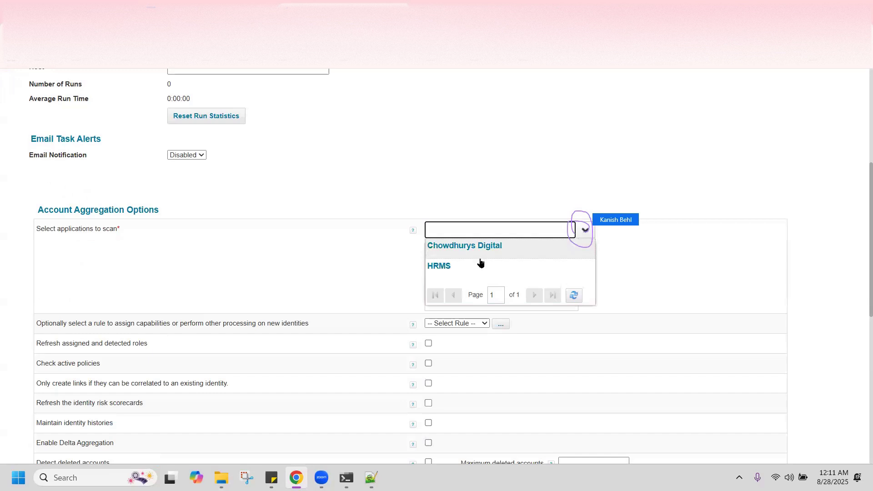
left_click(480, 257)
scroll(861, 257, "down", 6)
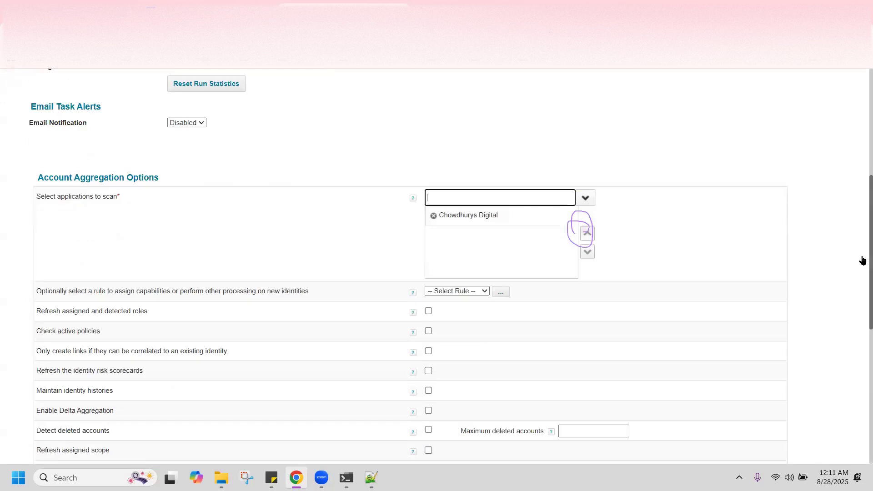
scroll(862, 229, "up", 10)
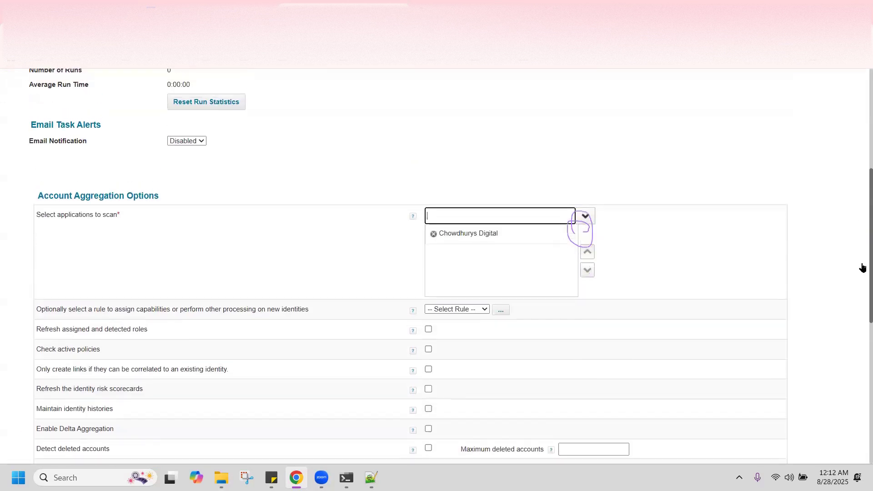
scroll(589, 184, "down", 6)
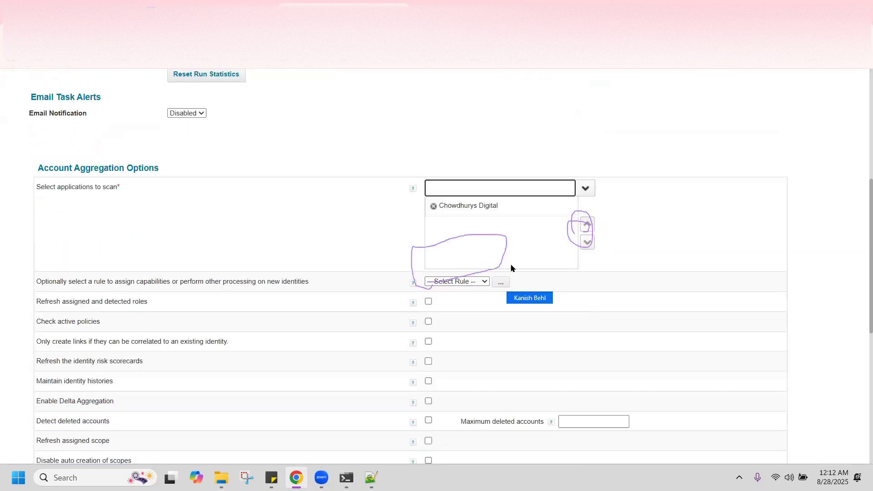
left_click(585, 188)
left_click(665, 191)
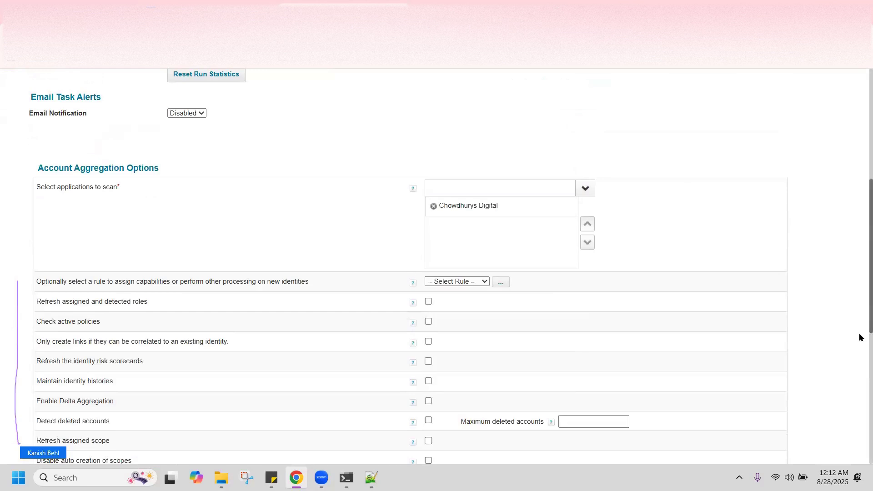
Select all seven task-result actions, Correlate Manual through Remove Account
scroll(861, 337, "down", 2)
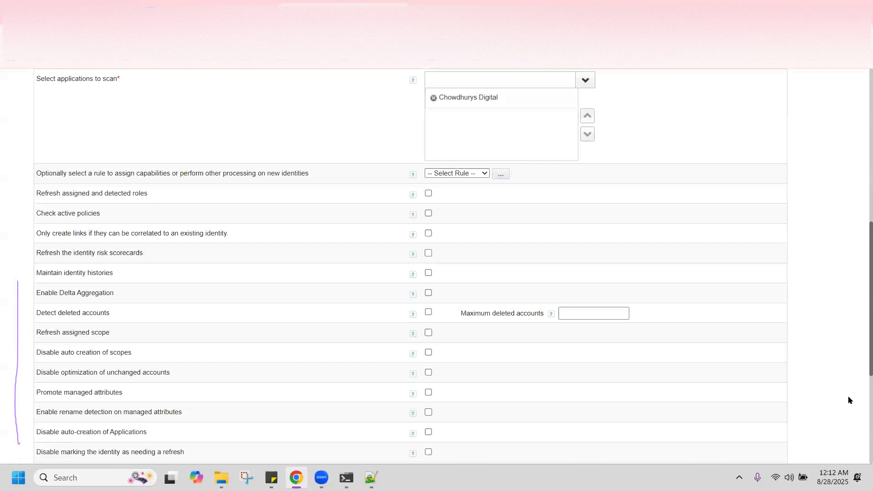
scroll(416, 336, "down", 1)
scroll(84, 423, "down", 4)
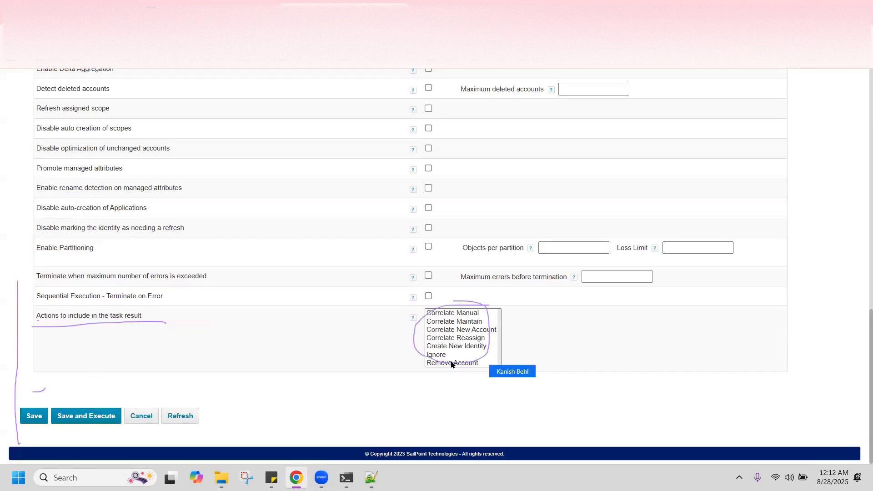
left_click(444, 313)
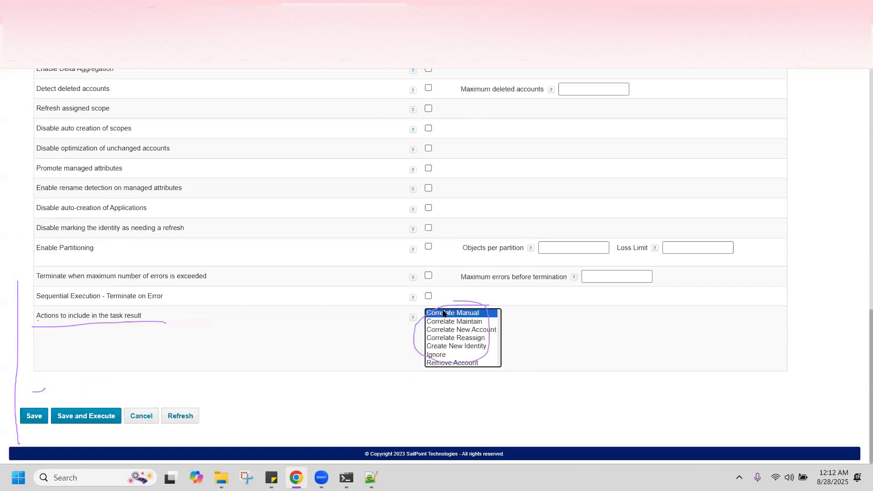
key("shift+Down")
key("shift+Down")
key("shift+Down")
key("shift+Down")
key("shift+Down")
key("shift+Down")
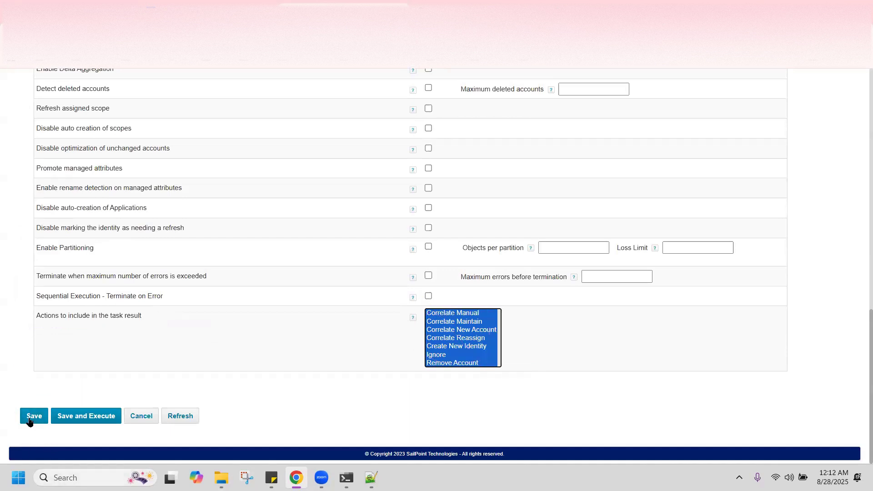
Attempt to save, then remove the apostrophe from the task name after the validation error
left_click(29, 421)
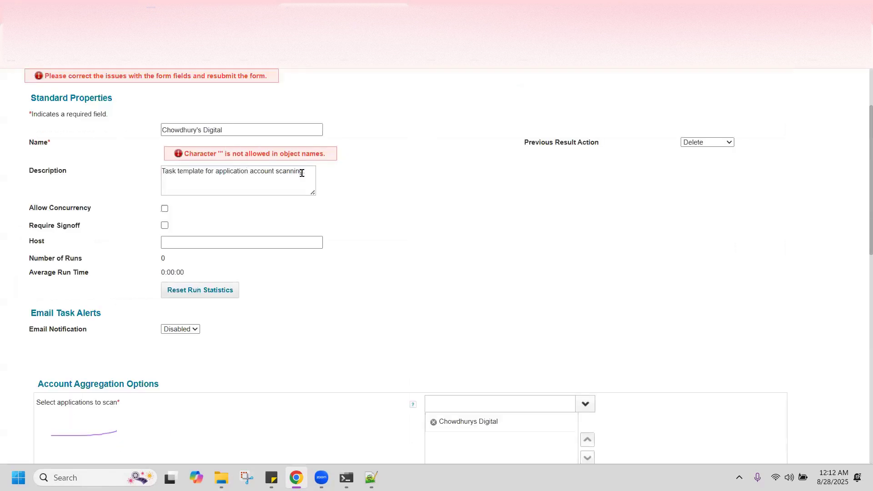
left_click(202, 129)
key("BackSpace")
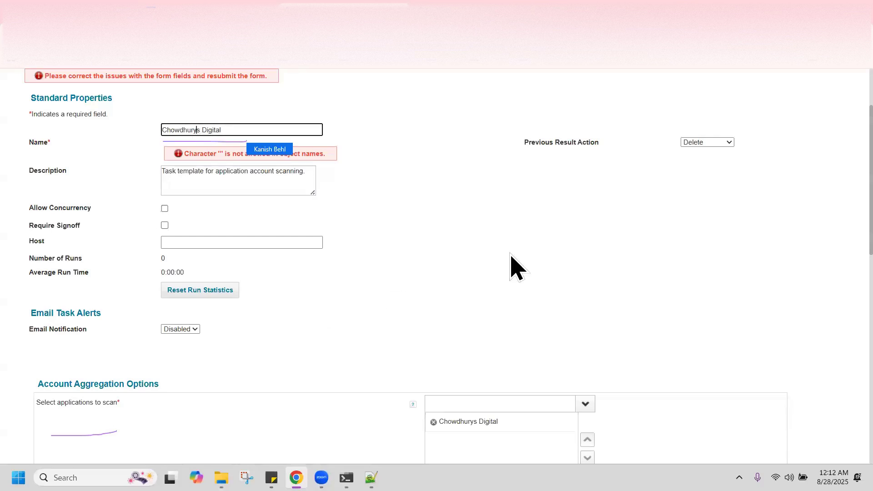
Save and execute the task, acknowledging the background execution notice
scroll(366, 341, "down", 10)
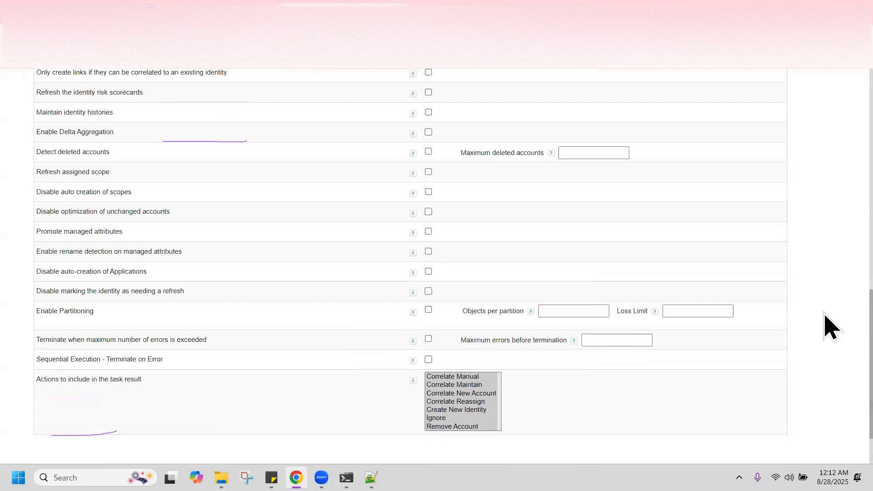
scroll(464, 377, "down", 2)
left_click(75, 421)
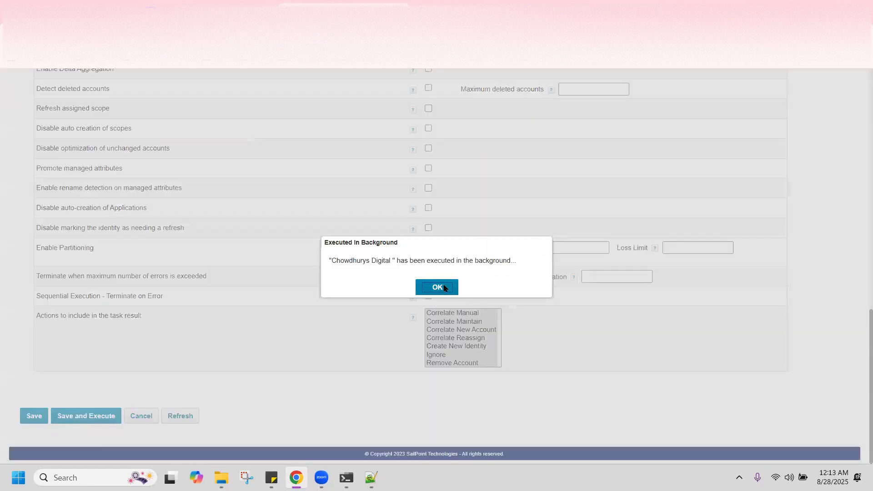
left_click(445, 290)
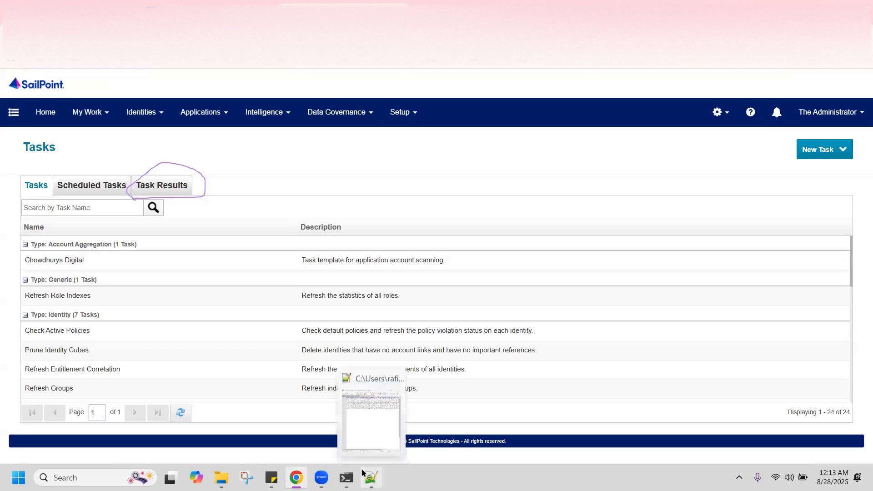
left_click(221, 478)
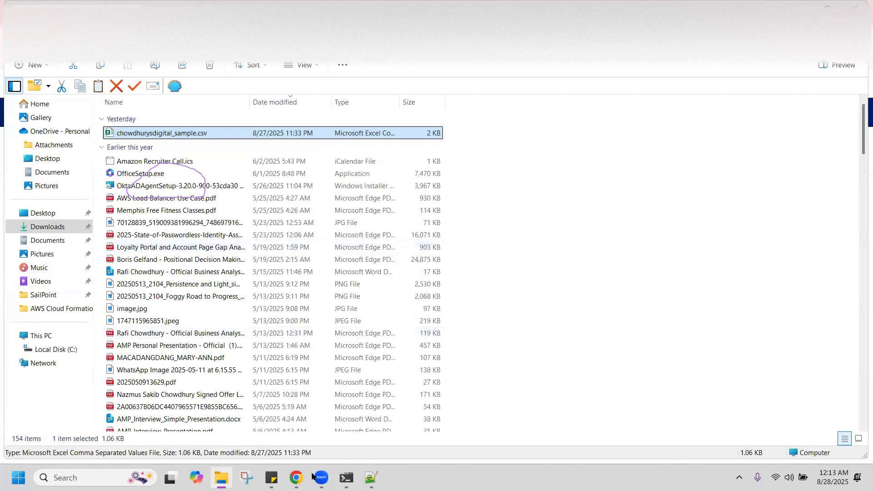
left_click(297, 478)
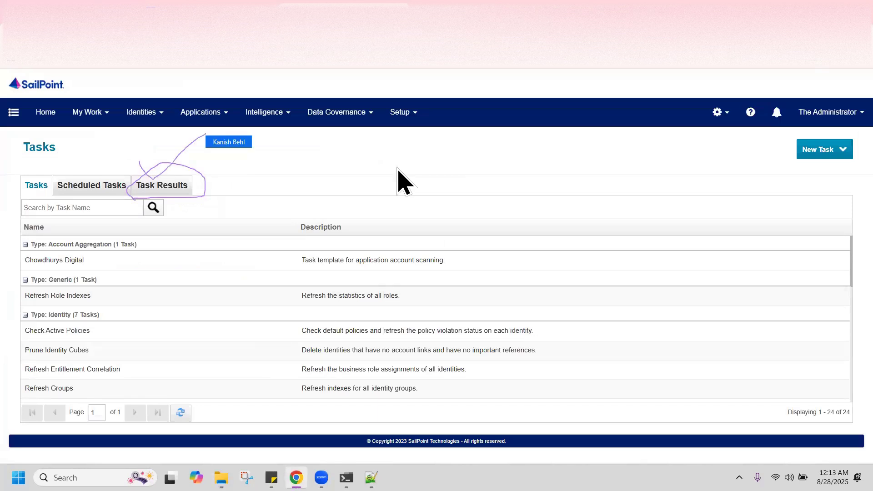
Open Task Results to find the Chowdhurys Digital run marked Success
left_click(167, 185)
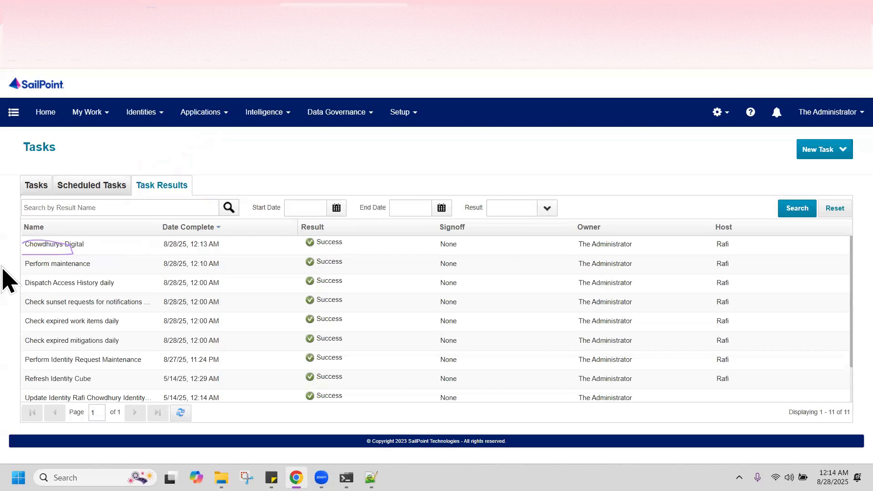
Open the Chowdhurys Digital result: 9 accounts scanned, 9 identities created, Success
left_click(39, 245)
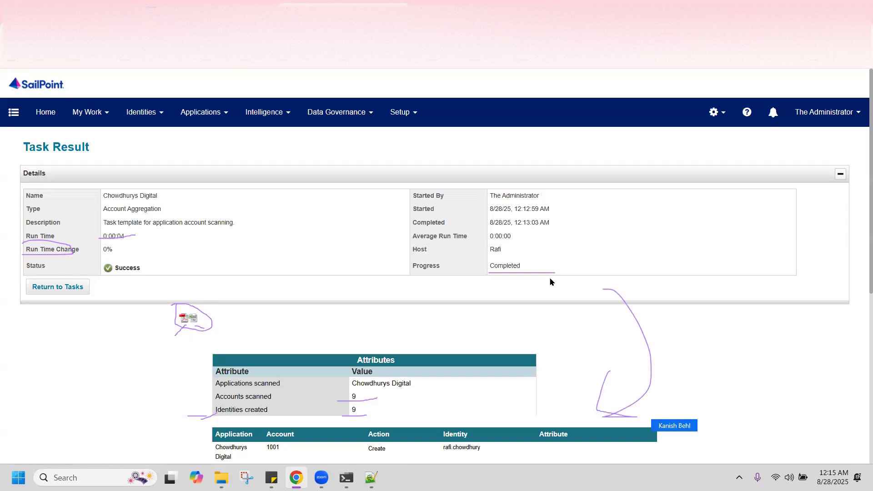
scroll(592, 328, "down", 1)
scroll(592, 327, "down", 2)
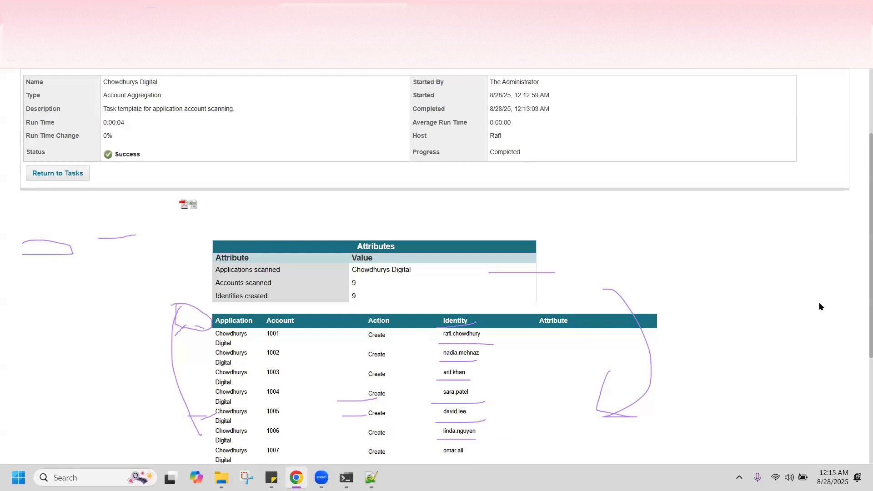
scroll(818, 308, "down", 1)
scroll(819, 309, "down", 3)
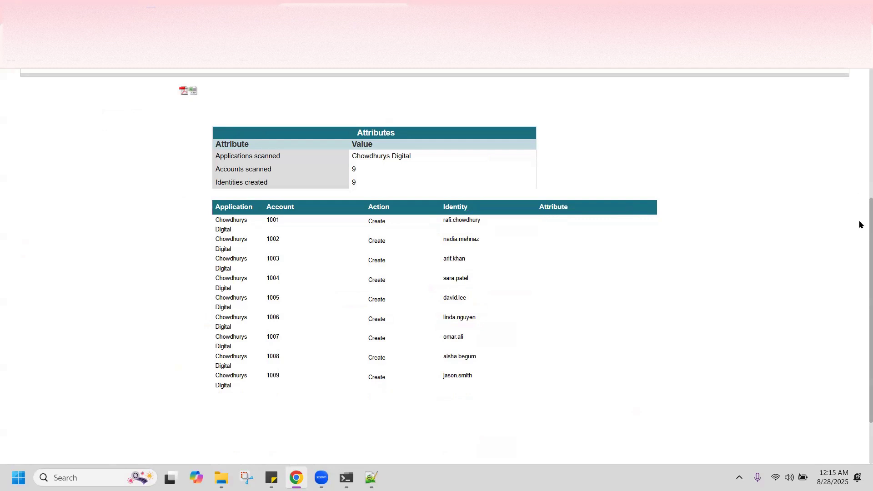
scroll(861, 133, "up", 5)
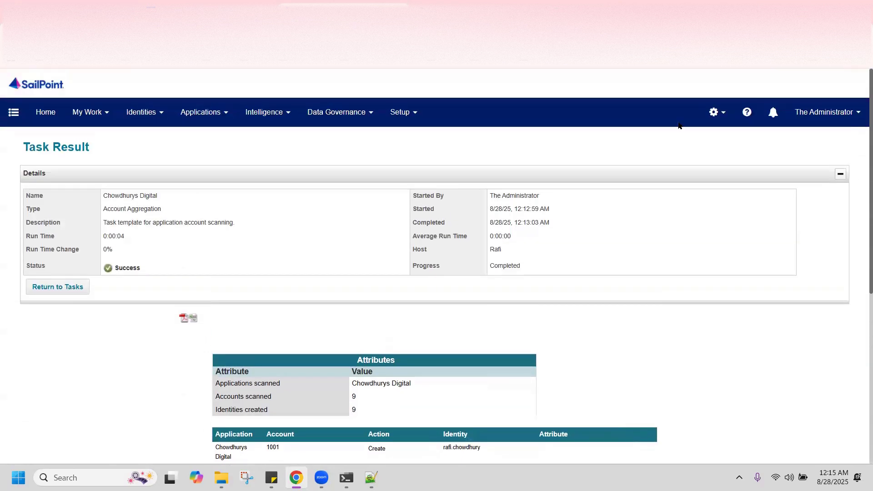
left_click(143, 112)
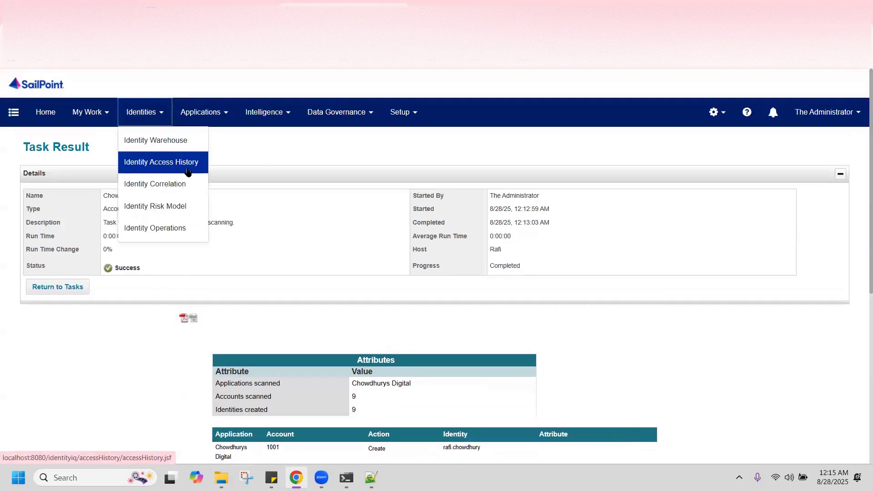
left_click(183, 141)
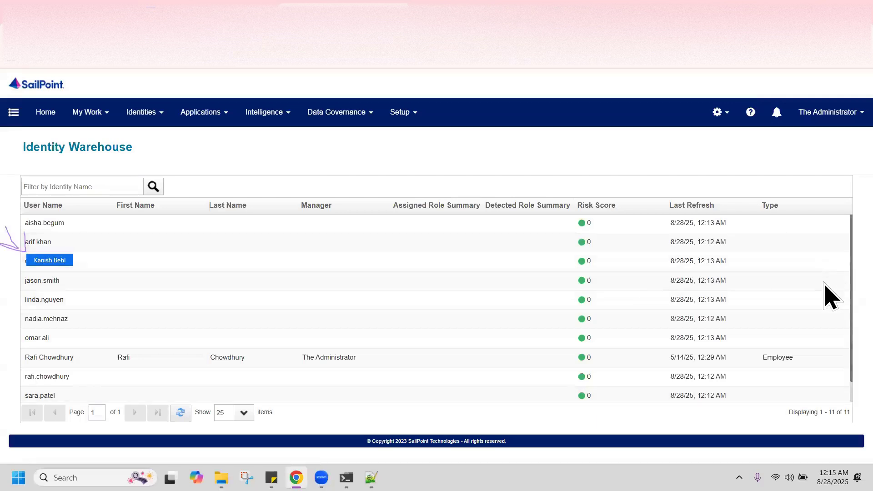
scroll(825, 291, "down", 1)
scroll(826, 263, "up", 1)
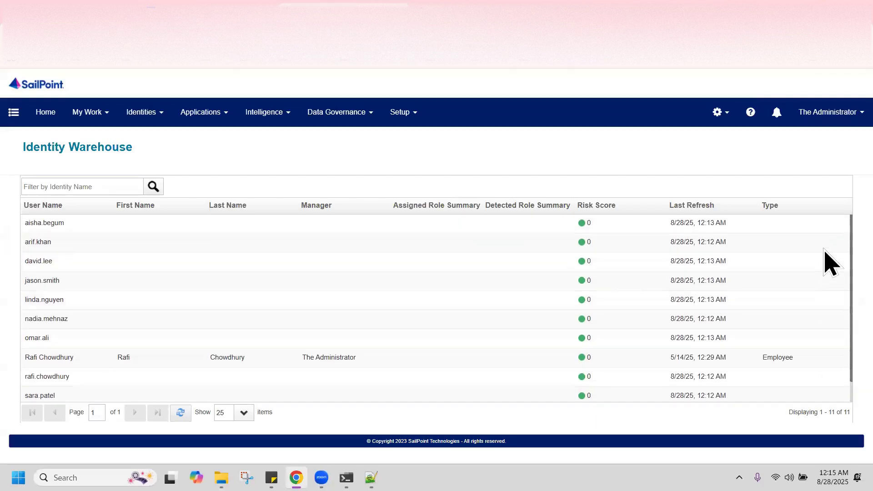
scroll(829, 254, "down", 1)
scroll(829, 250, "up", 1)
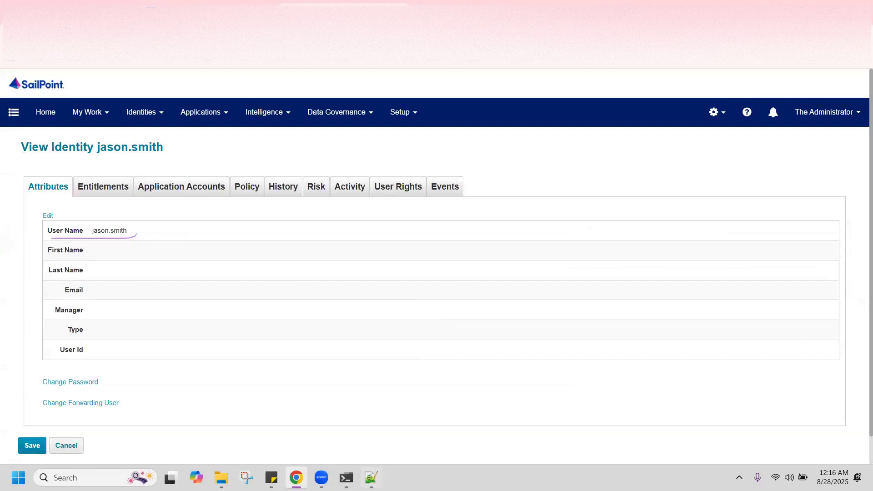
left_click(371, 477)
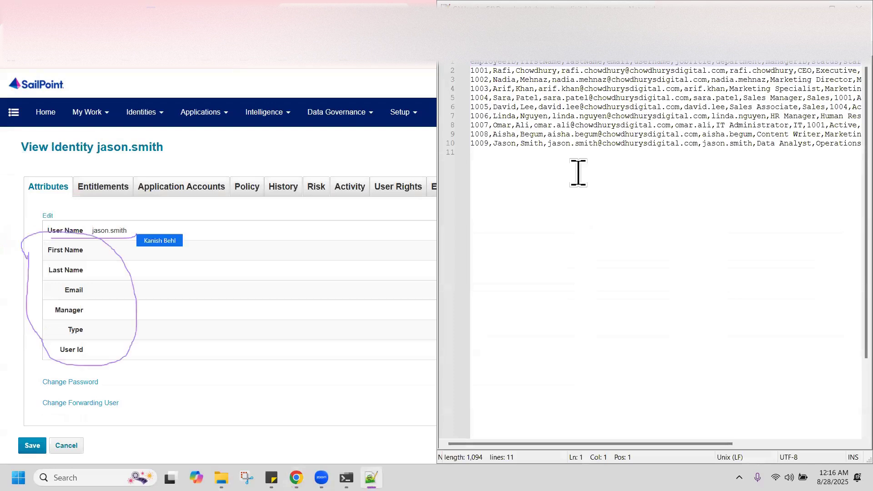
left_click(392, 154)
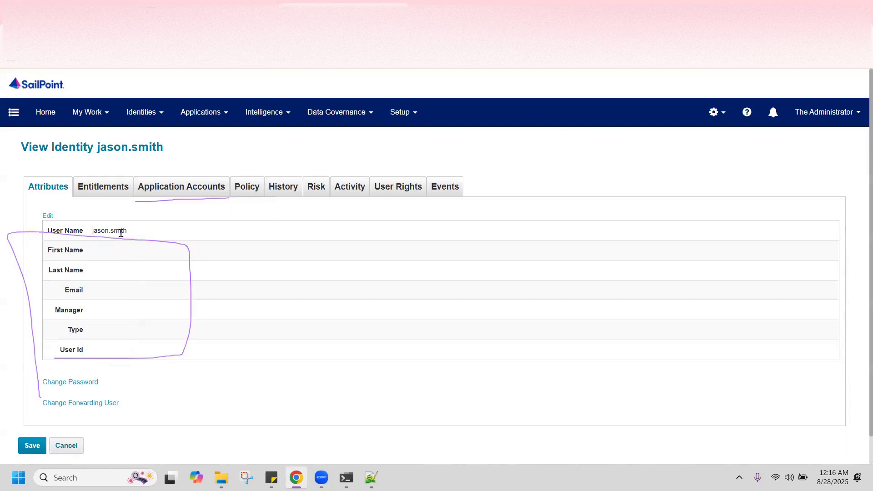
left_click(193, 186)
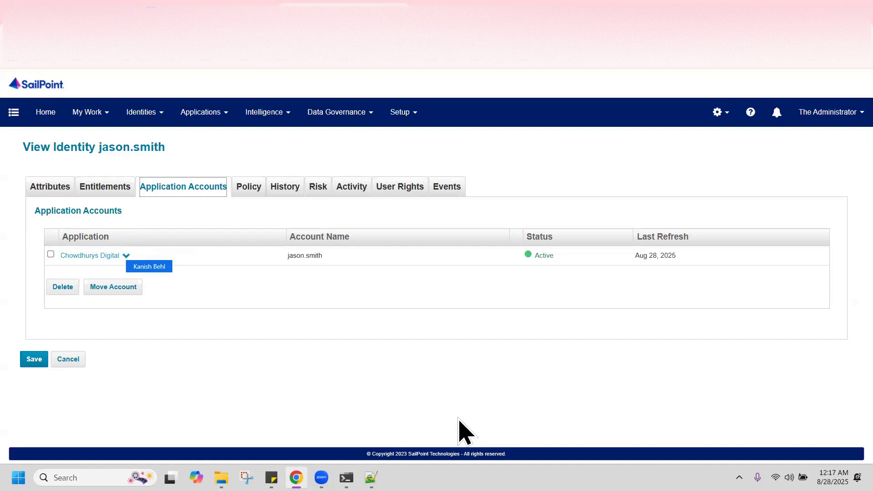
left_click(126, 255)
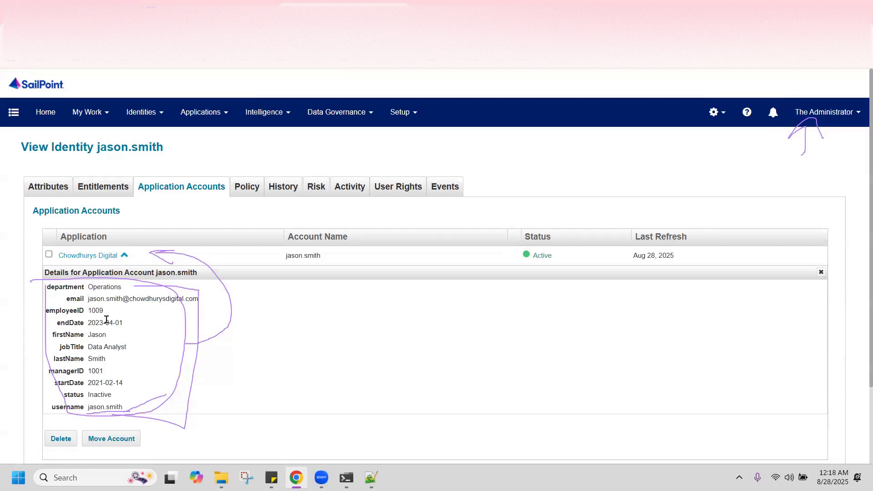
left_click_drag(129, 408, 87, 407)
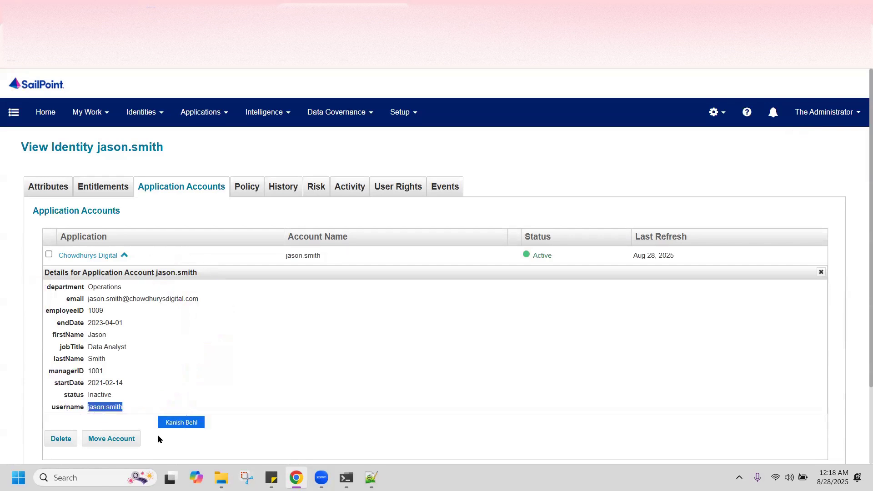
left_click(830, 119)
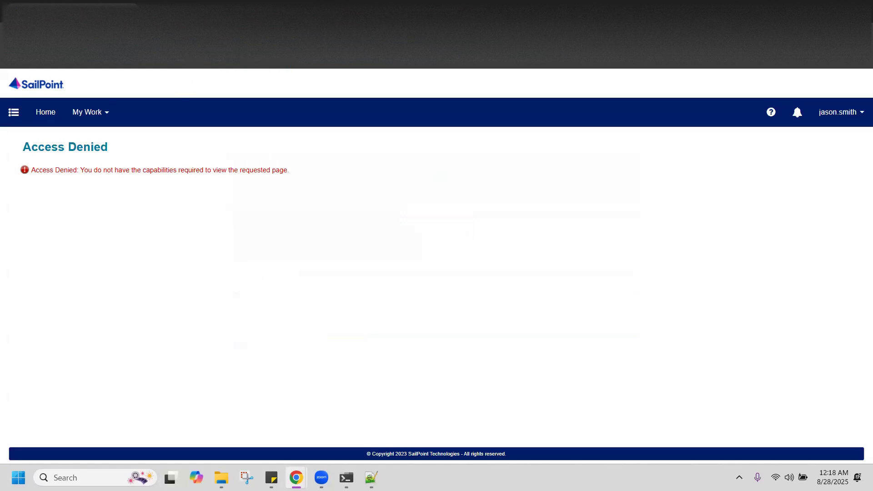
left_click(46, 112)
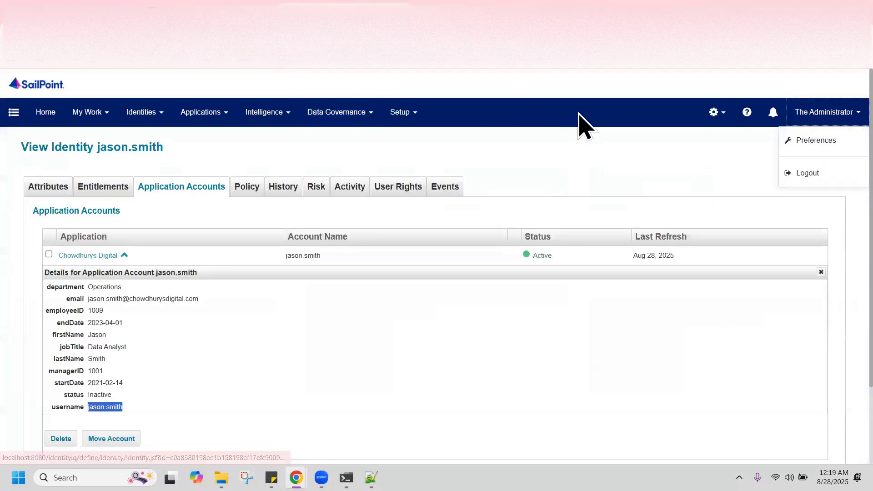
key("alt+Tab")
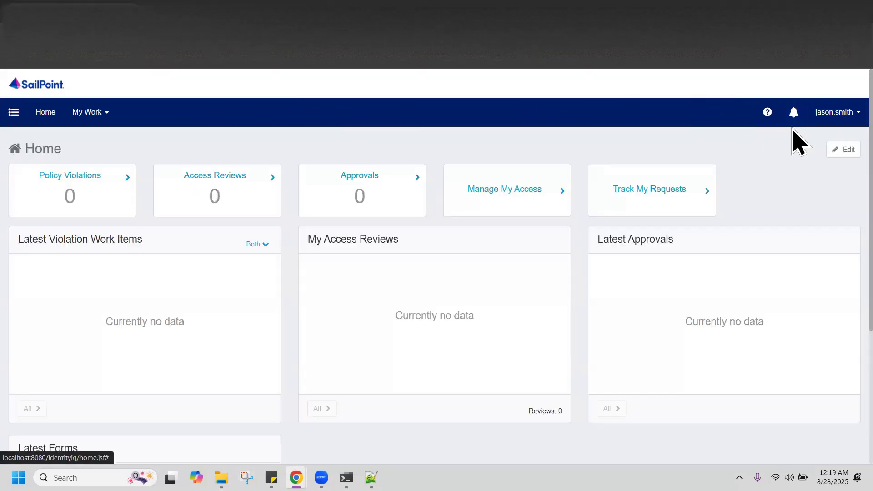
key("alt+Tab")
key("alt+Tab")
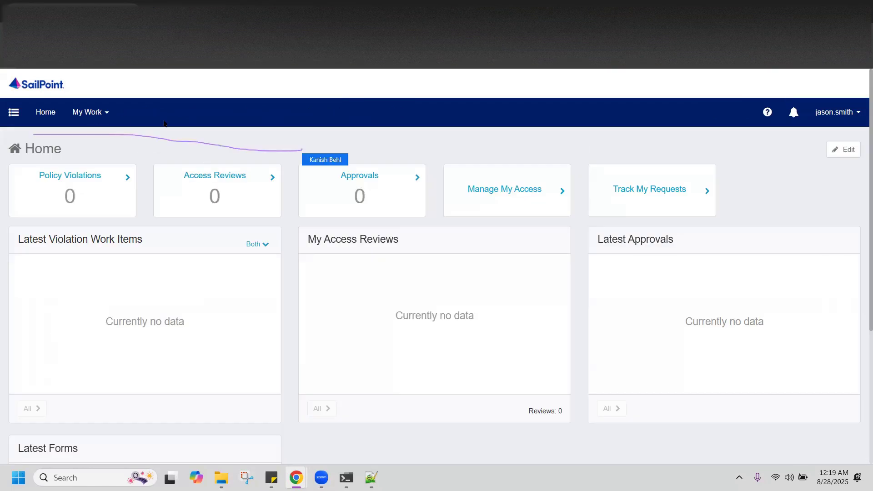
key("alt+Tab")
key("alt+Tab")
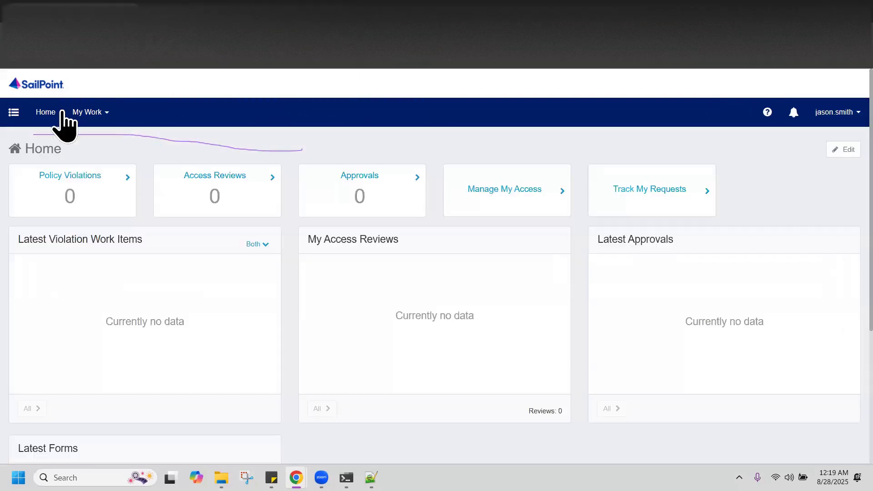
left_click(14, 113)
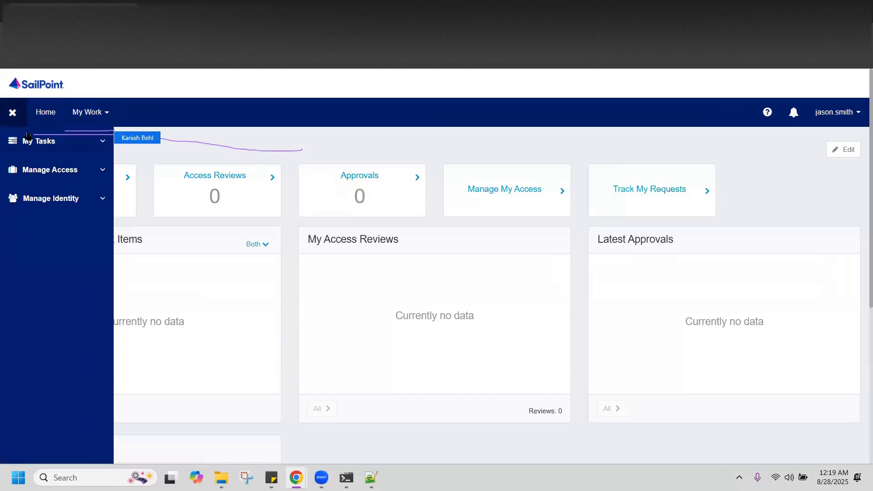
left_click(13, 113)
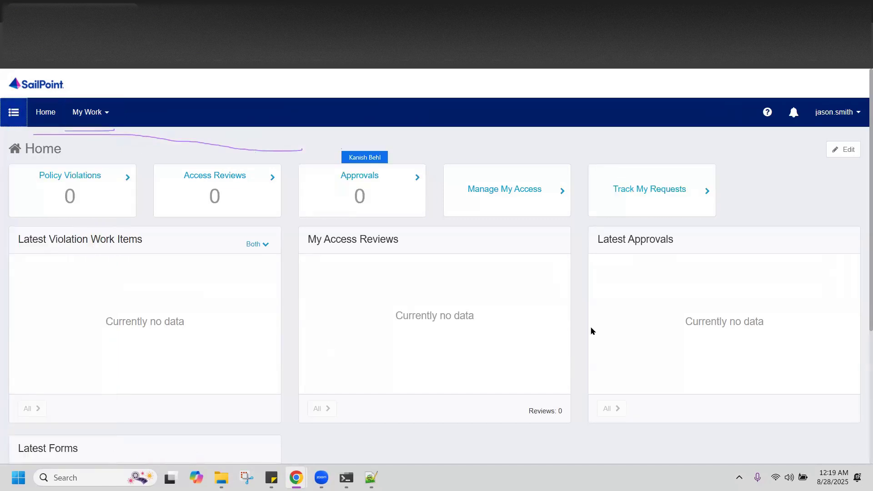
mouse_move(871, 241)
left_mouse_down()
mouse_move(860, 387)
mouse_move(858, 182)
left_mouse_up()
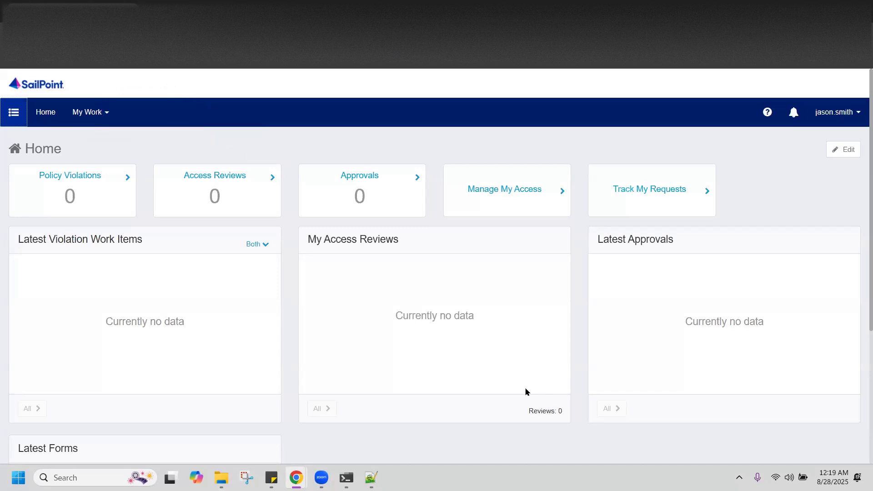
mouse_move(347, 478)
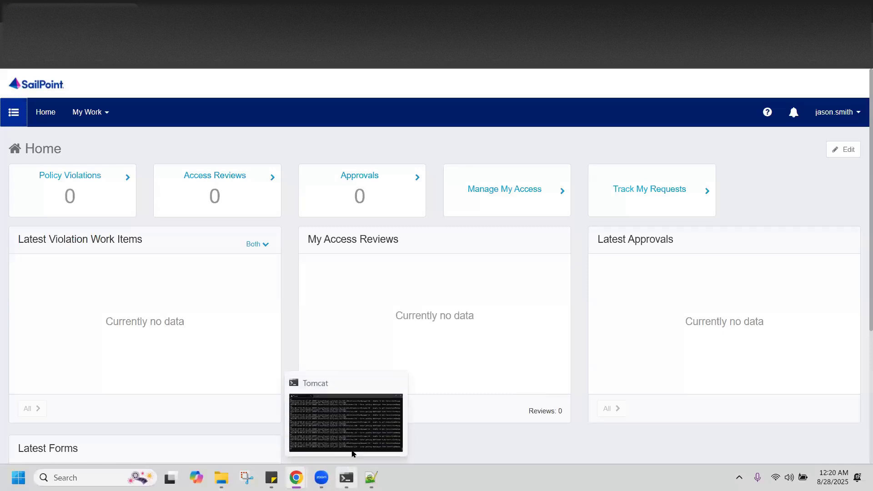